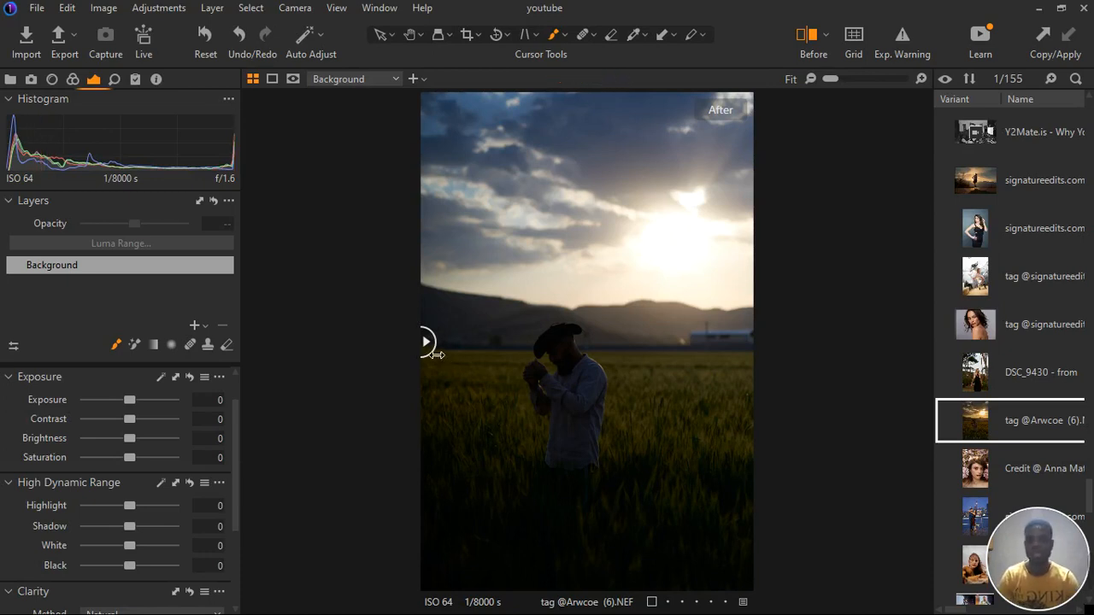
{"action": "left_click_drag", "start_coordinate": [435, 354], "coordinate": [370, 338]}
{"action": "left_click_drag", "start_coordinate": [438, 355], "coordinate": [415, 367]}
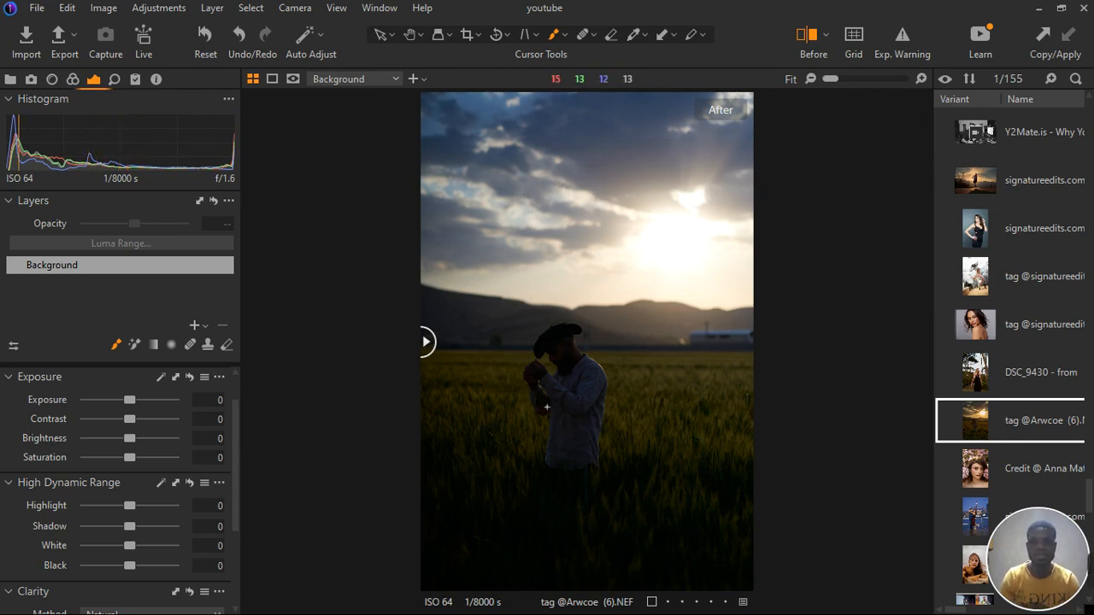
Step: Add a new filled adjustment layer and rename it luminosity
{"action": "left_click", "coordinate": [206, 326]}
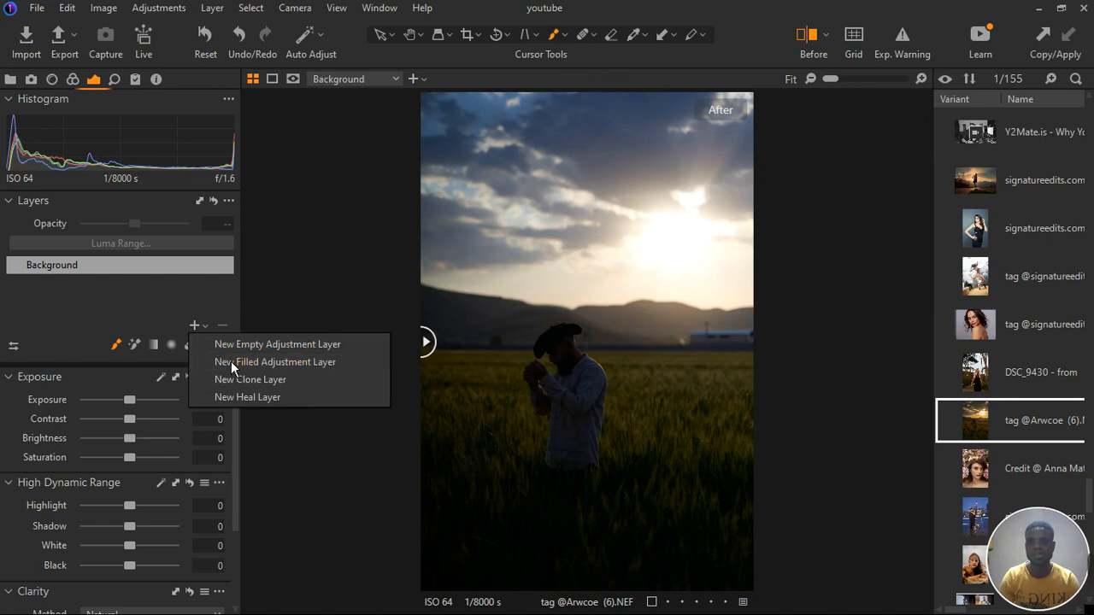
{"action": "left_click", "coordinate": [231, 362]}
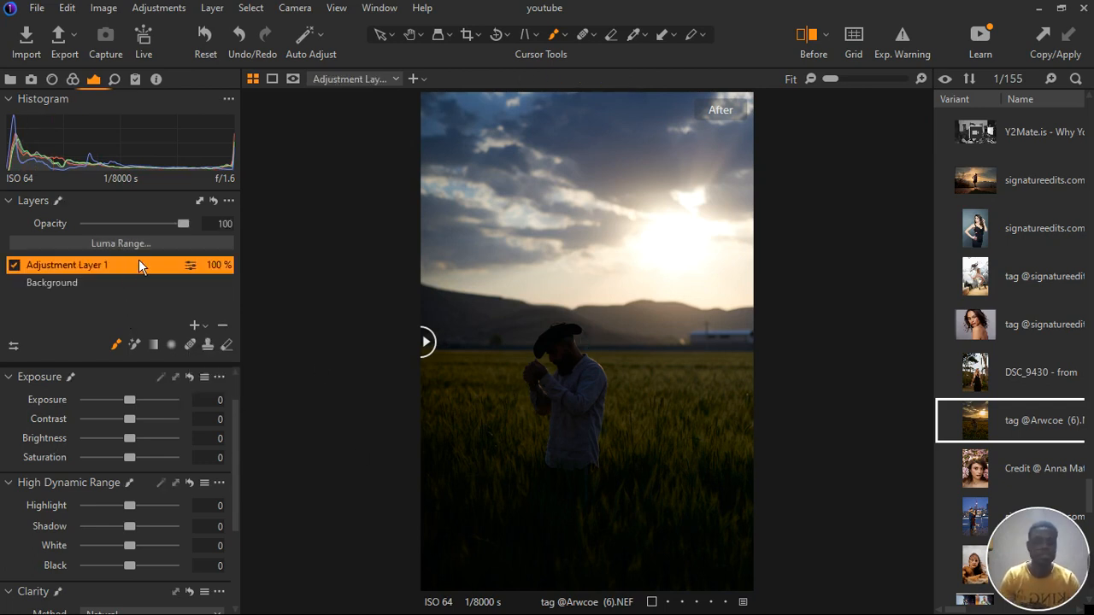
{"action": "double_click", "coordinate": [80, 269]}
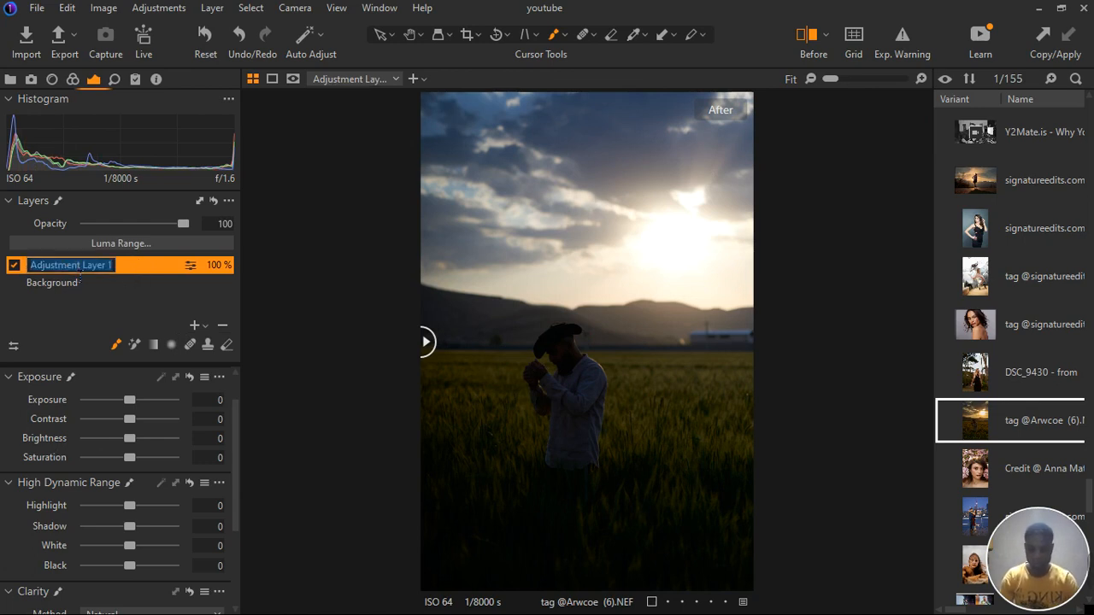
{"action": "type", "text": "lumi"}
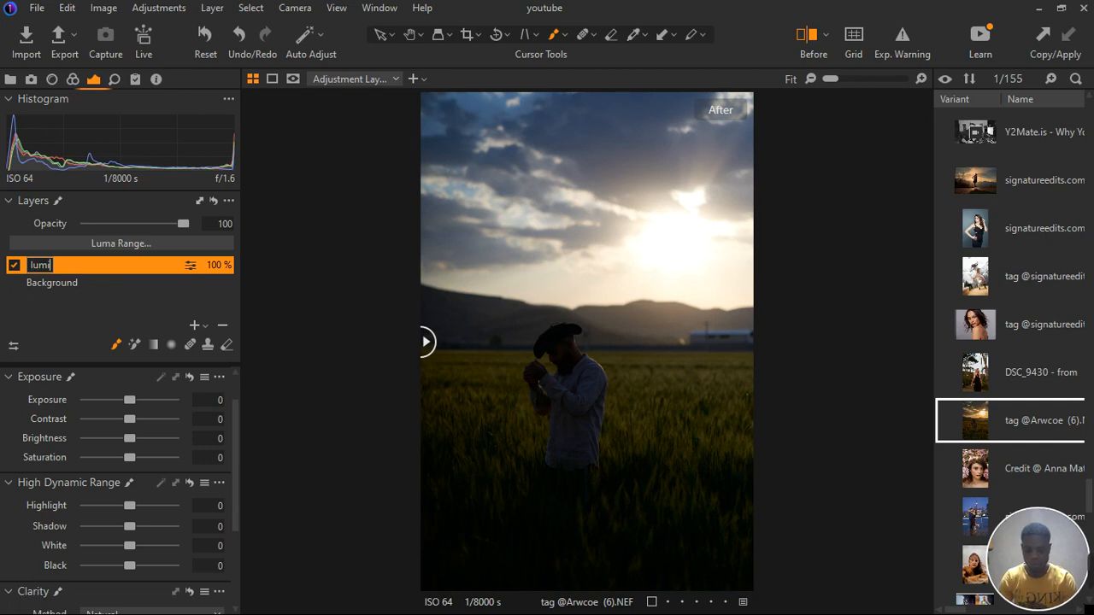
{"action": "type", "text": "nosi"}
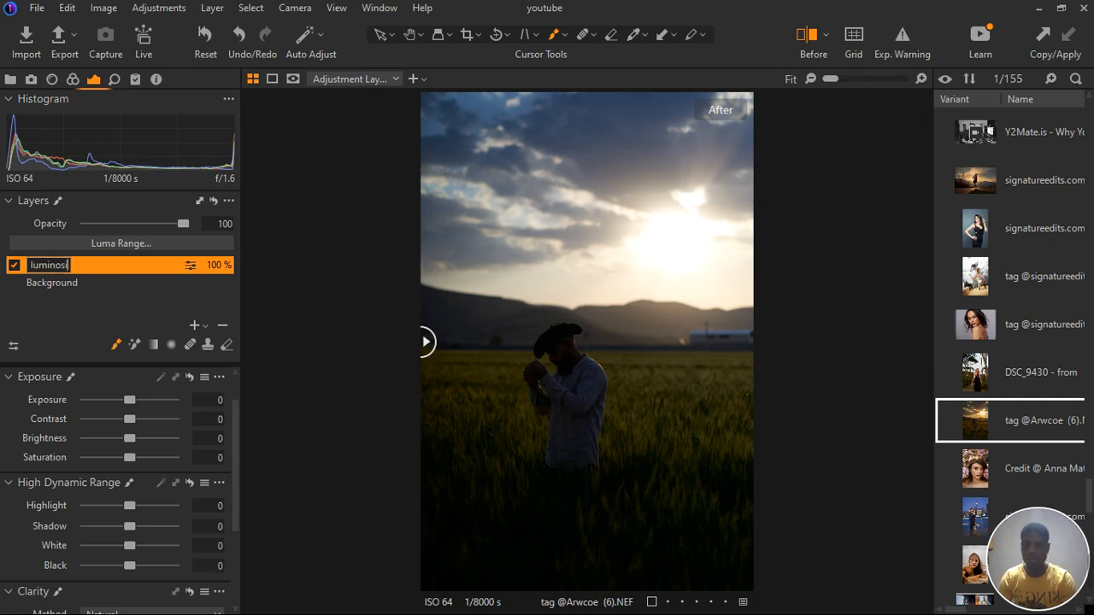
{"action": "type", "text": "ty"}
{"action": "key", "text": "Return"}
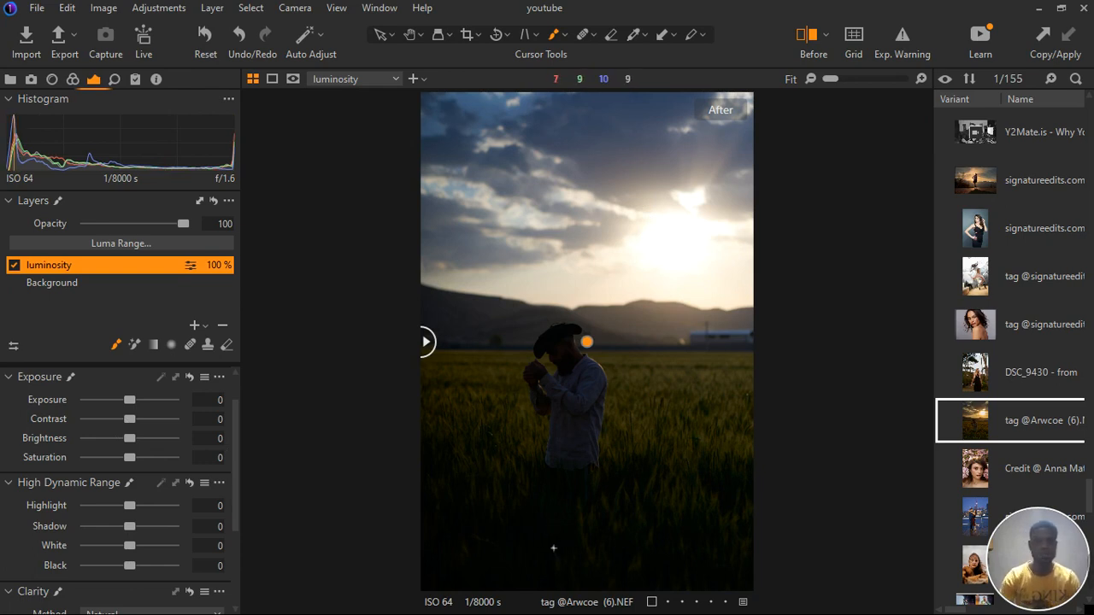
Step: Lift the darkest tones on the luminosity layer by setting the High Dynamic Range Black value to 24
{"action": "left_click_drag", "start_coordinate": [129, 566], "coordinate": [147, 572]}
{"action": "scroll", "coordinate": [558, 576], "scroll_direction": "up", "scroll_amount": 5}
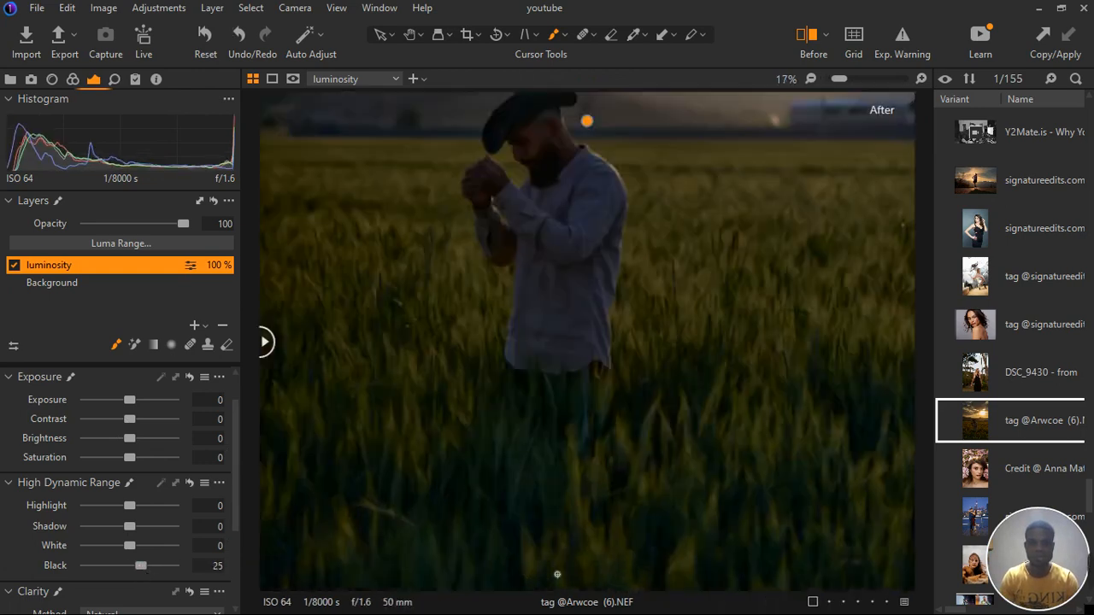
{"action": "scroll", "coordinate": [551, 549], "scroll_direction": "down", "scroll_amount": 5}
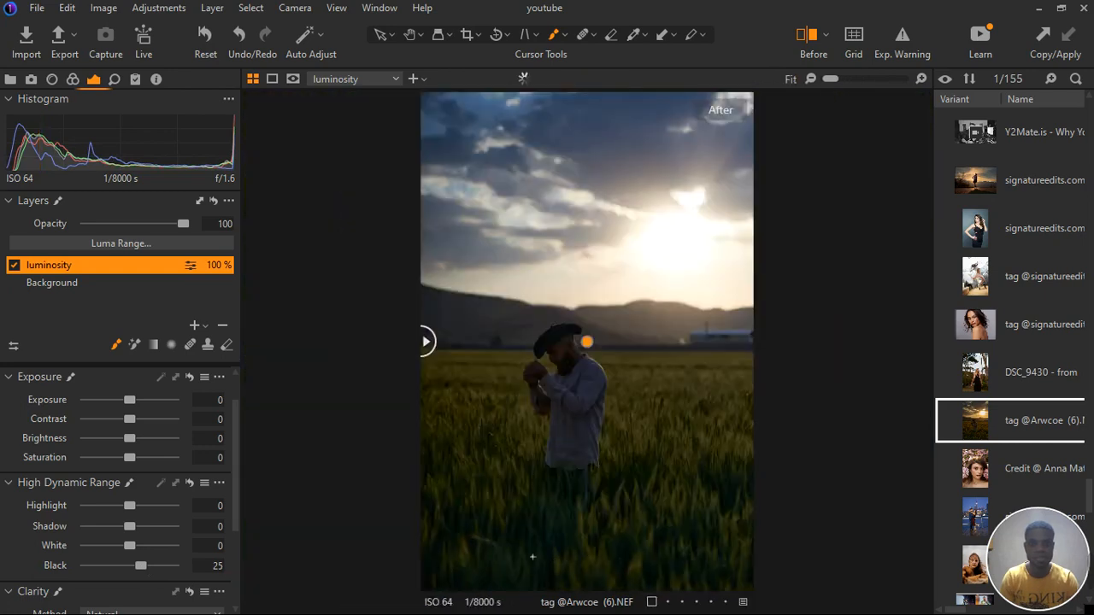
{"action": "left_click_drag", "start_coordinate": [146, 579], "coordinate": [193, 583]}
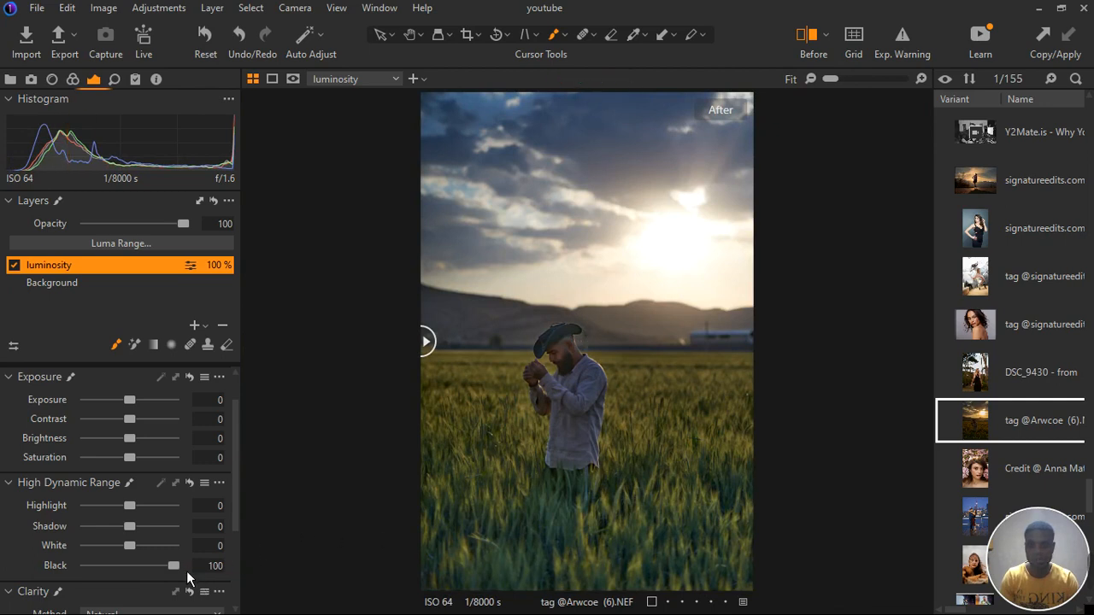
{"action": "left_click_drag", "start_coordinate": [173, 565], "coordinate": [138, 573]}
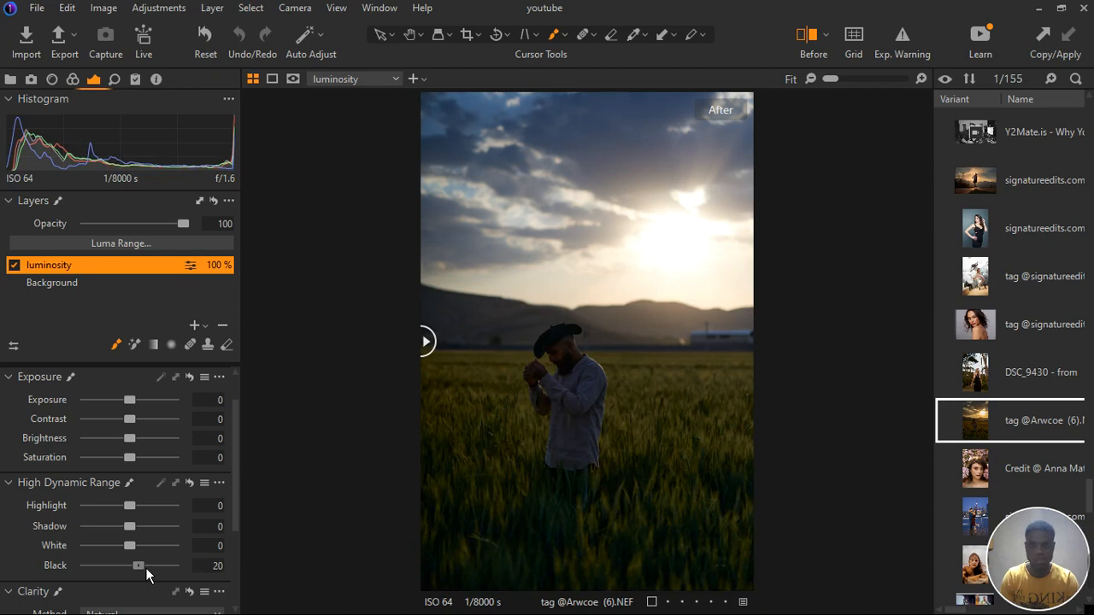
{"action": "left_click_drag", "start_coordinate": [146, 575], "coordinate": [158, 569]}
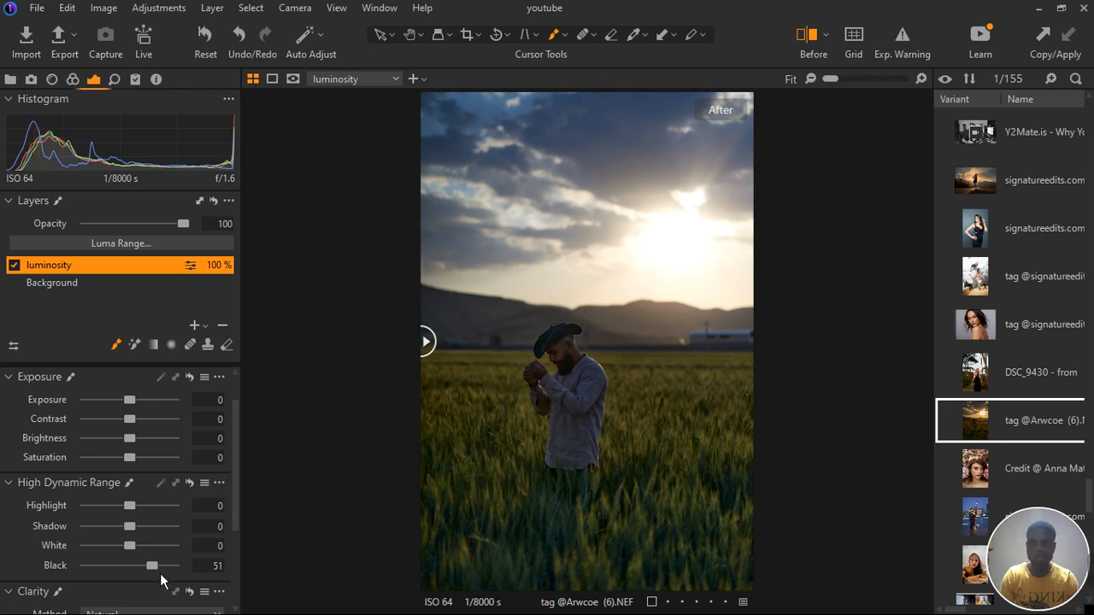
{"action": "left_click_drag", "start_coordinate": [160, 575], "coordinate": [139, 576]}
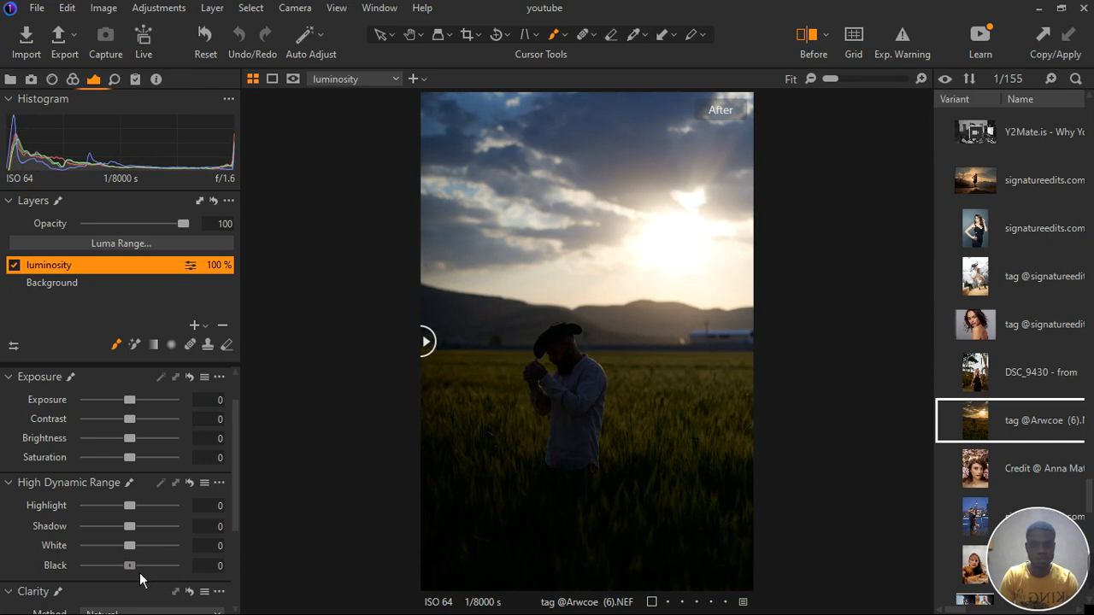
{"action": "left_click_drag", "start_coordinate": [139, 573], "coordinate": [149, 572]}
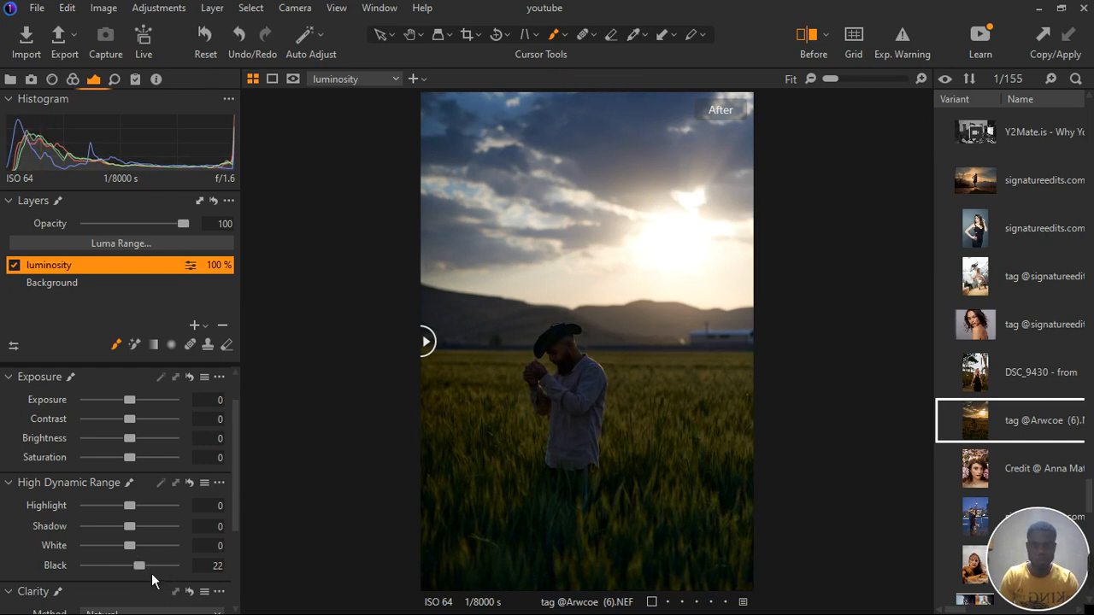
{"action": "left_click_drag", "start_coordinate": [152, 575], "coordinate": [153, 577]}
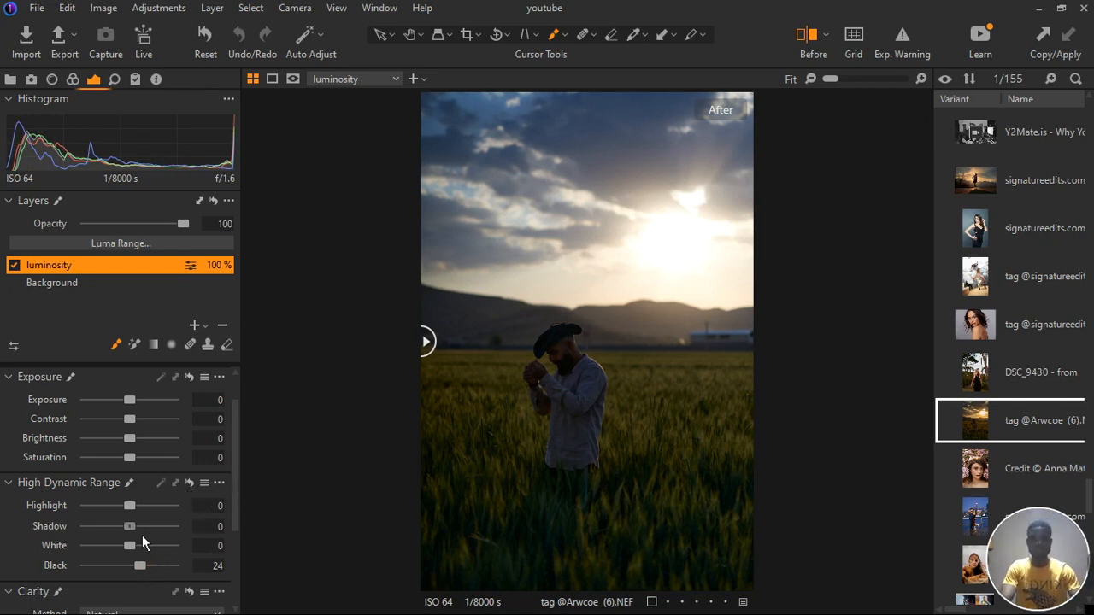
Step: Set Shadow to 7 on the luminosity layer and inspect the man up close against the original
{"action": "left_click_drag", "start_coordinate": [142, 533], "coordinate": [145, 530]}
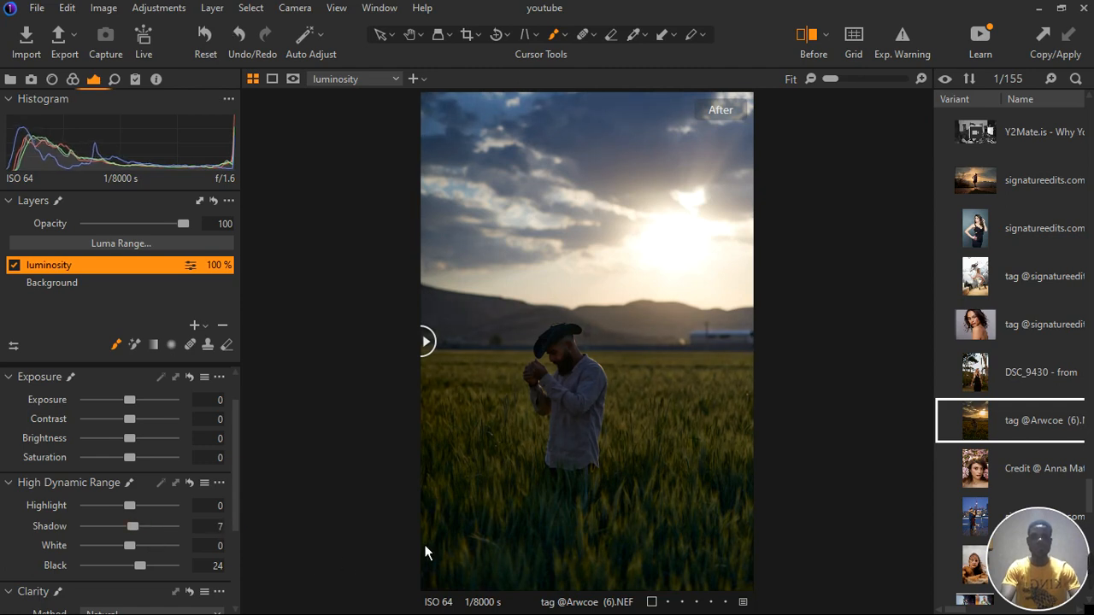
{"action": "scroll", "coordinate": [595, 399], "scroll_direction": "up", "scroll_amount": 5}
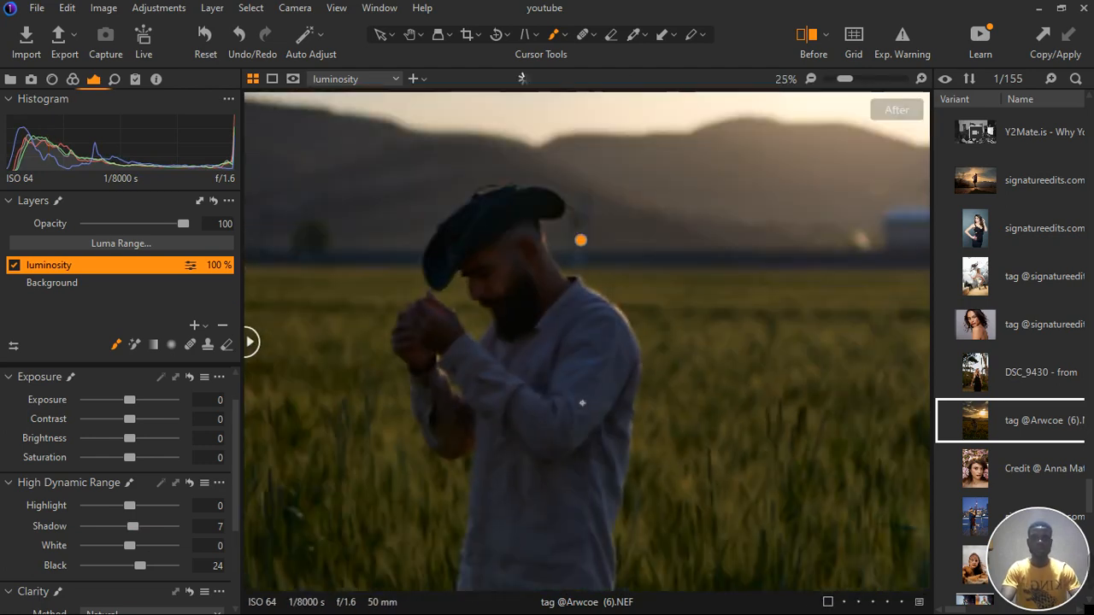
{"action": "scroll", "coordinate": [586, 401], "scroll_direction": "down", "scroll_amount": 5}
{"action": "left_click_drag", "start_coordinate": [348, 342], "coordinate": [229, 382]}
{"action": "scroll", "coordinate": [537, 400], "scroll_direction": "down", "scroll_amount": 2}
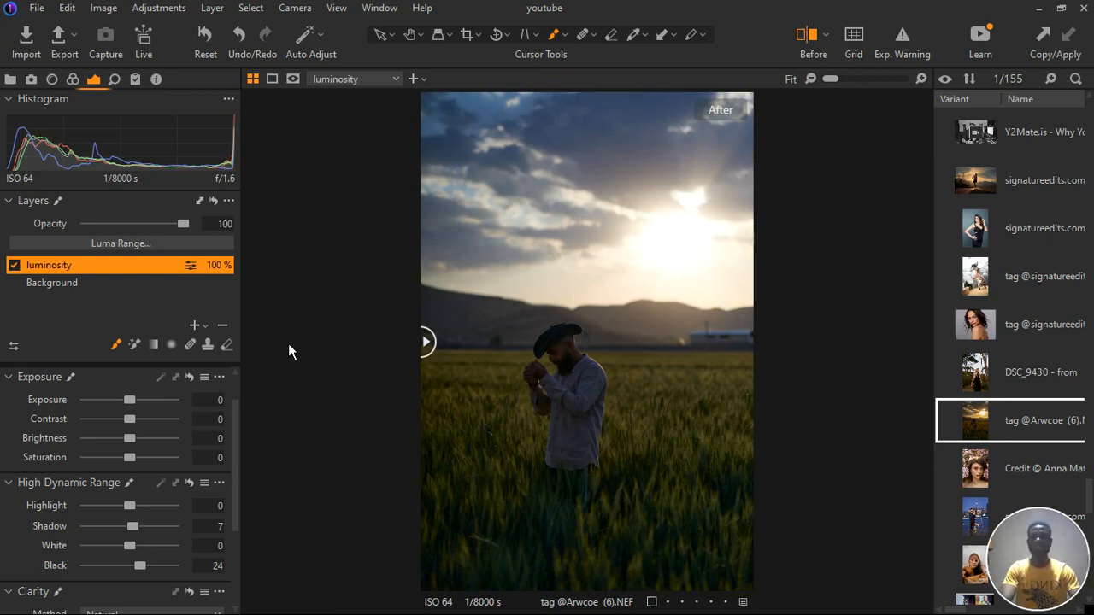
{"action": "left_click", "coordinate": [205, 325]}
{"action": "left_click", "coordinate": [233, 364]}
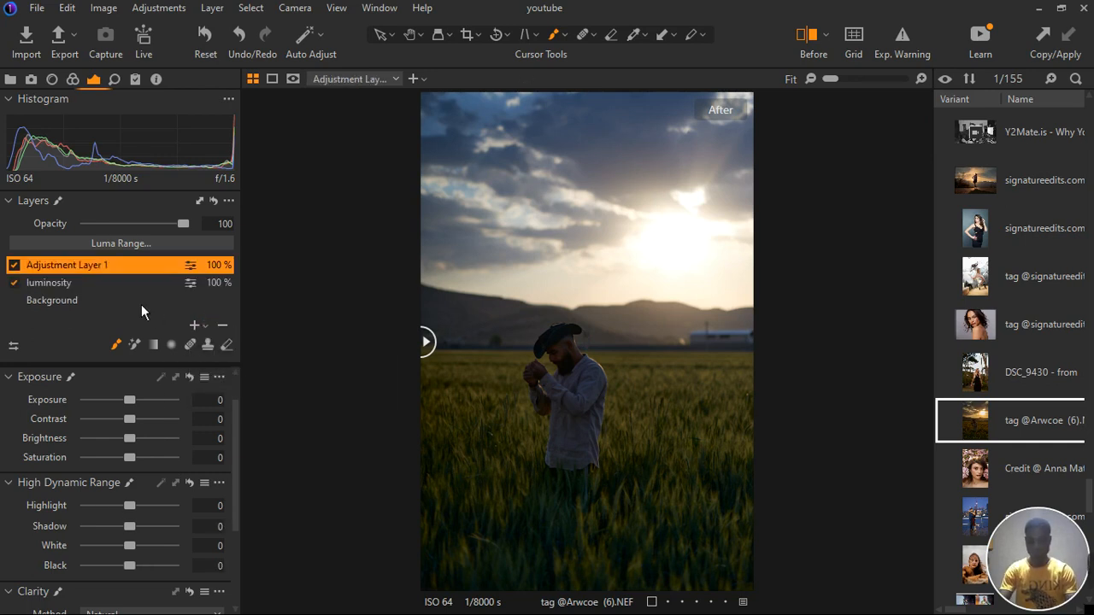
{"action": "key", "text": "ctrl+alt+v"}
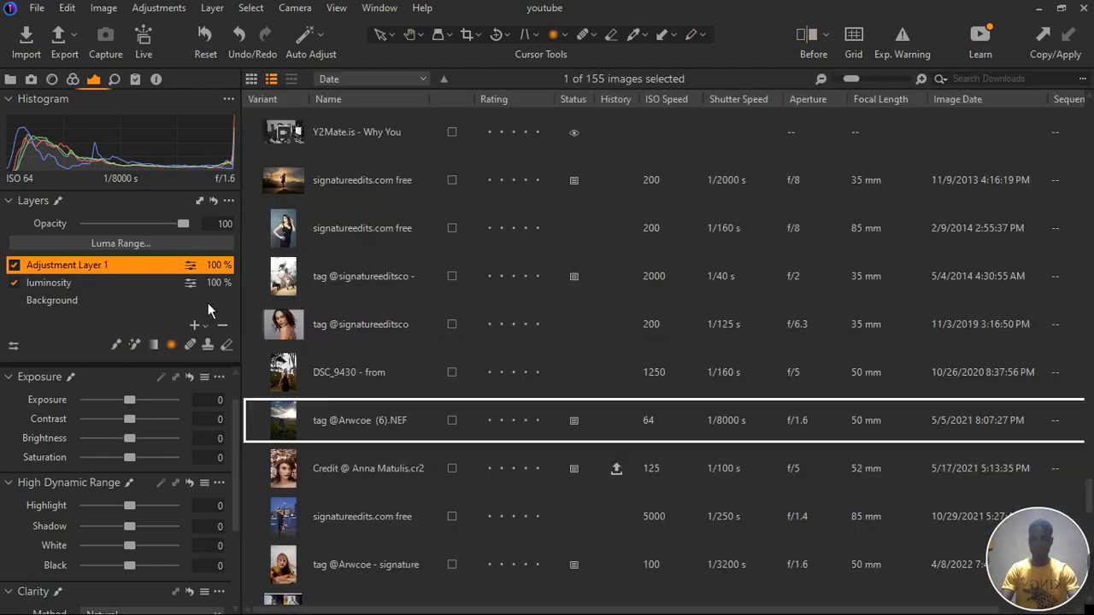
{"action": "key", "text": "ctrl+z"}
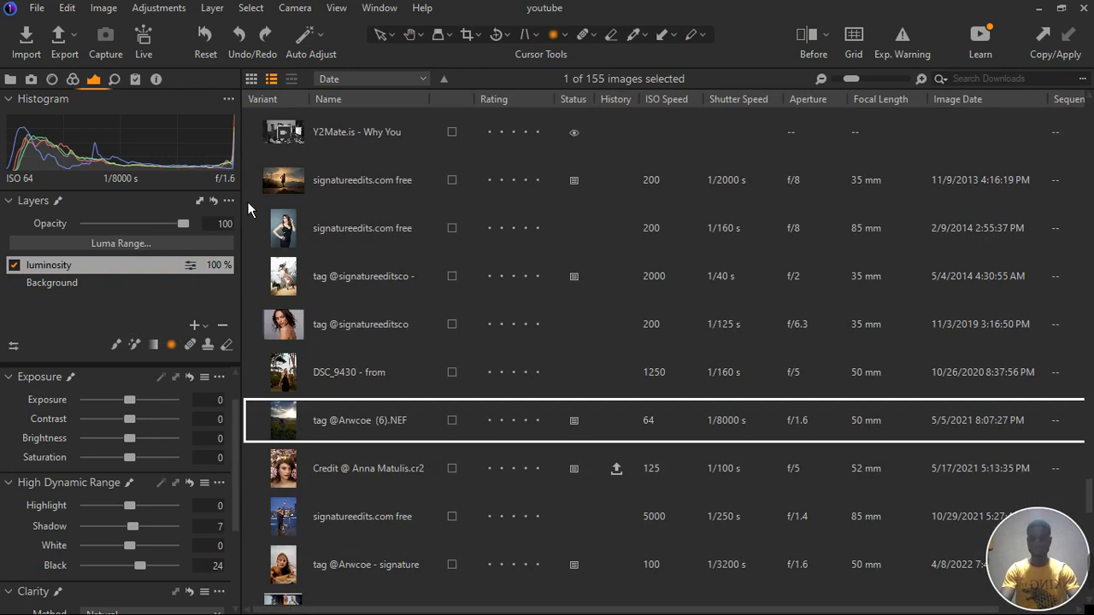
{"action": "key", "text": "ctrl+alt+v"}
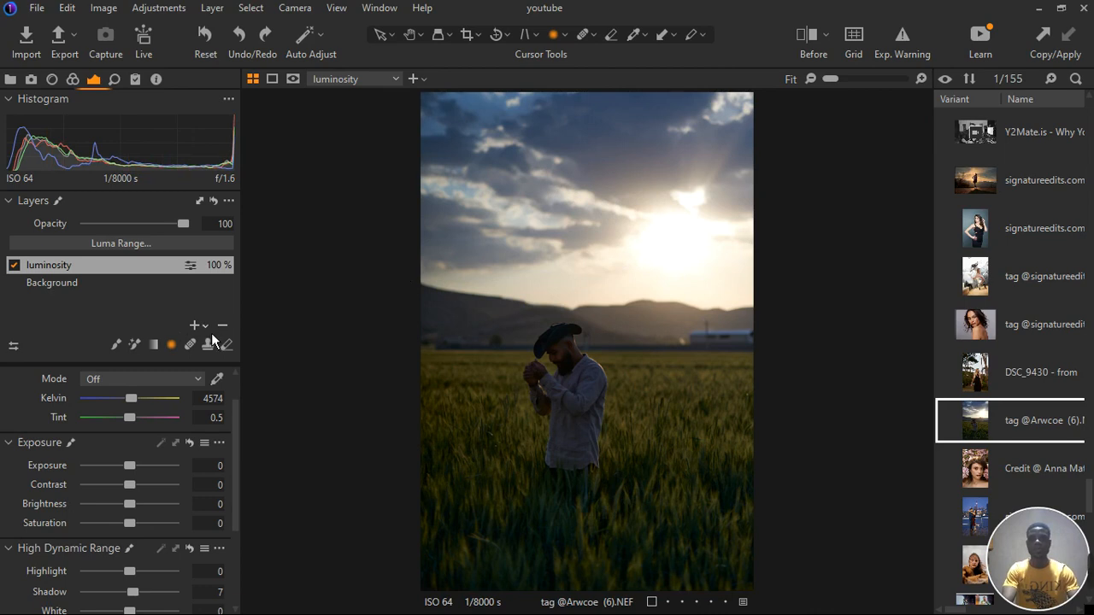
Step: Add another filled adjustment layer above luminosity and rename it brightness
{"action": "left_click", "coordinate": [206, 328]}
{"action": "left_click", "coordinate": [244, 373]}
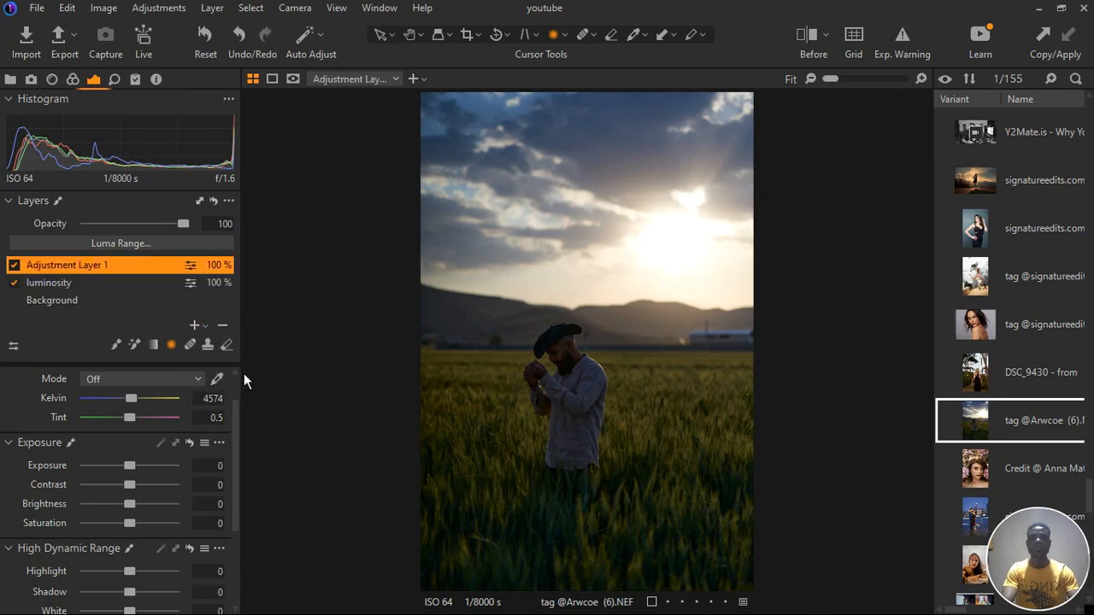
{"action": "double_click", "coordinate": [74, 267]}
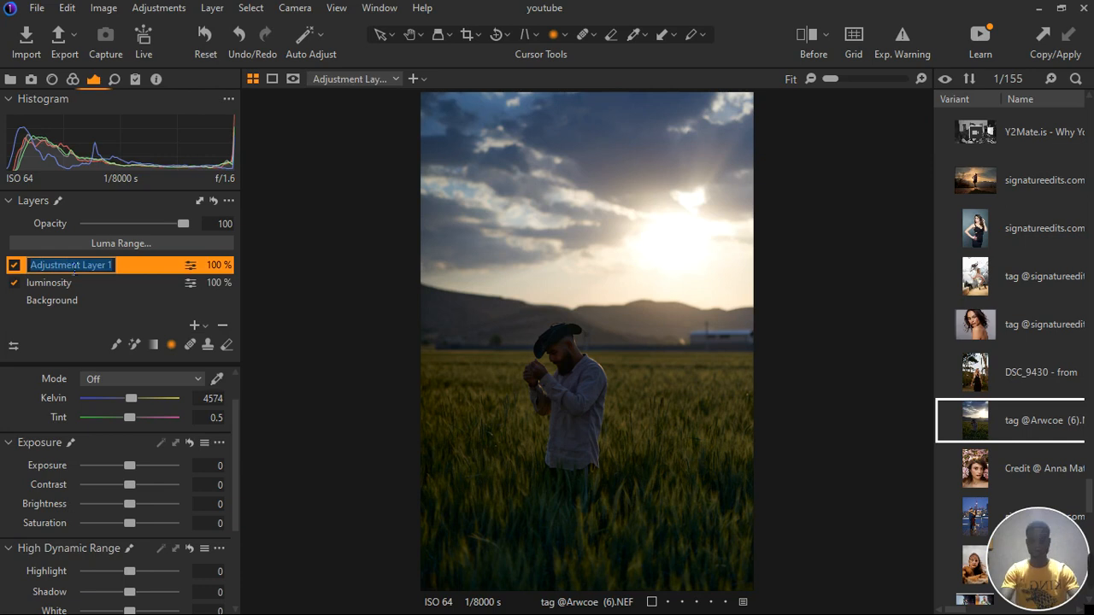
{"action": "type", "text": "brightness"}
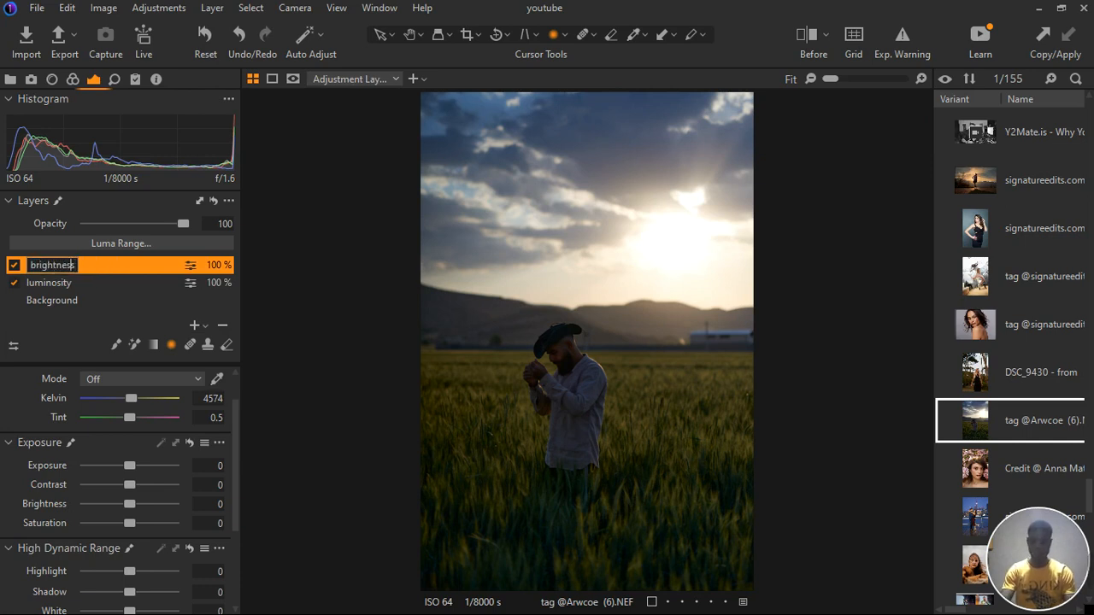
{"action": "key", "text": "Return"}
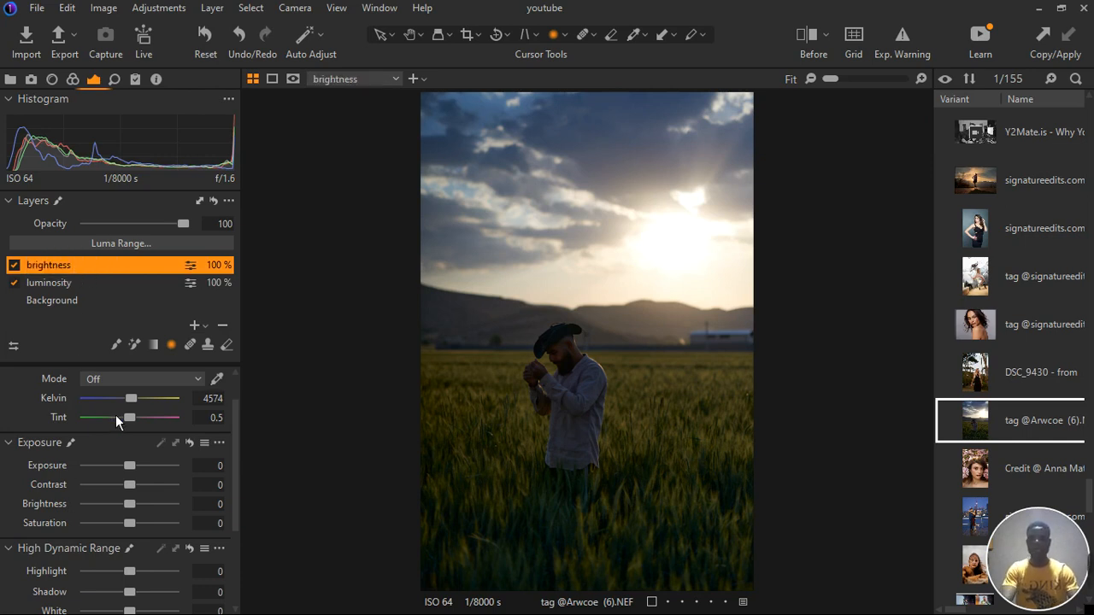
Step: Turn on the before/after split view and sweep the divider across the photo to its left edge to compare both versions
{"action": "scroll", "coordinate": [128, 571], "scroll_direction": "down", "scroll_amount": 1}
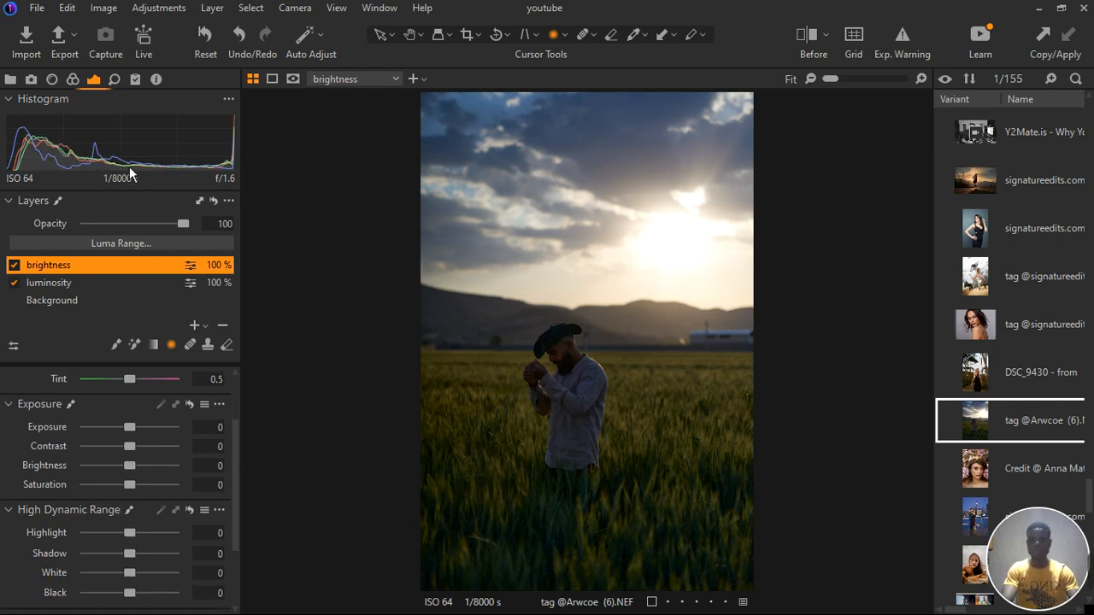
{"action": "left_click", "coordinate": [820, 44]}
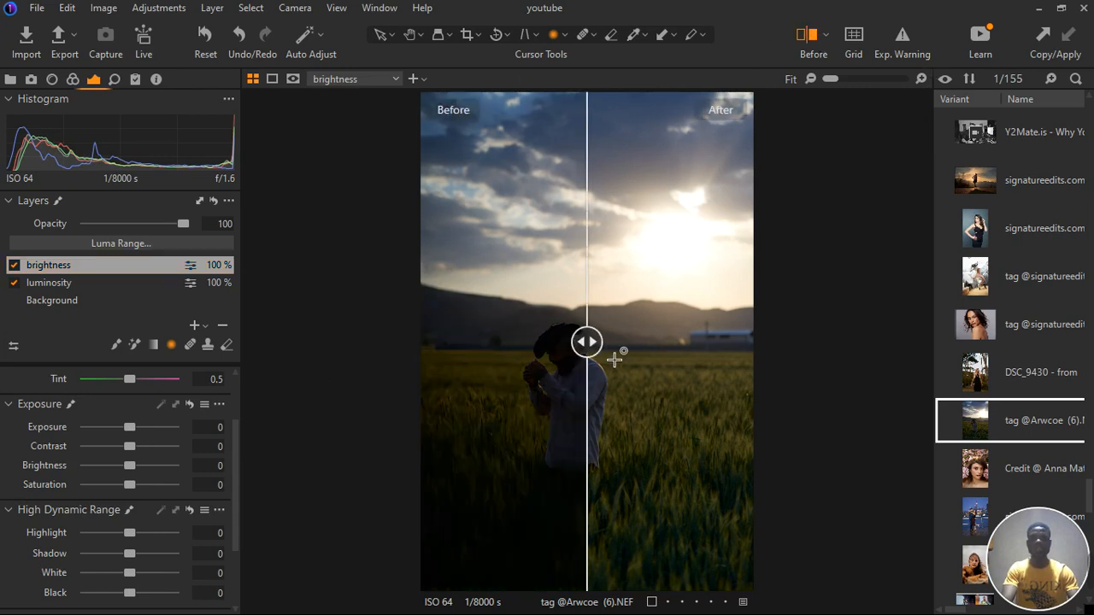
{"action": "left_click_drag", "start_coordinate": [614, 360], "coordinate": [265, 352]}
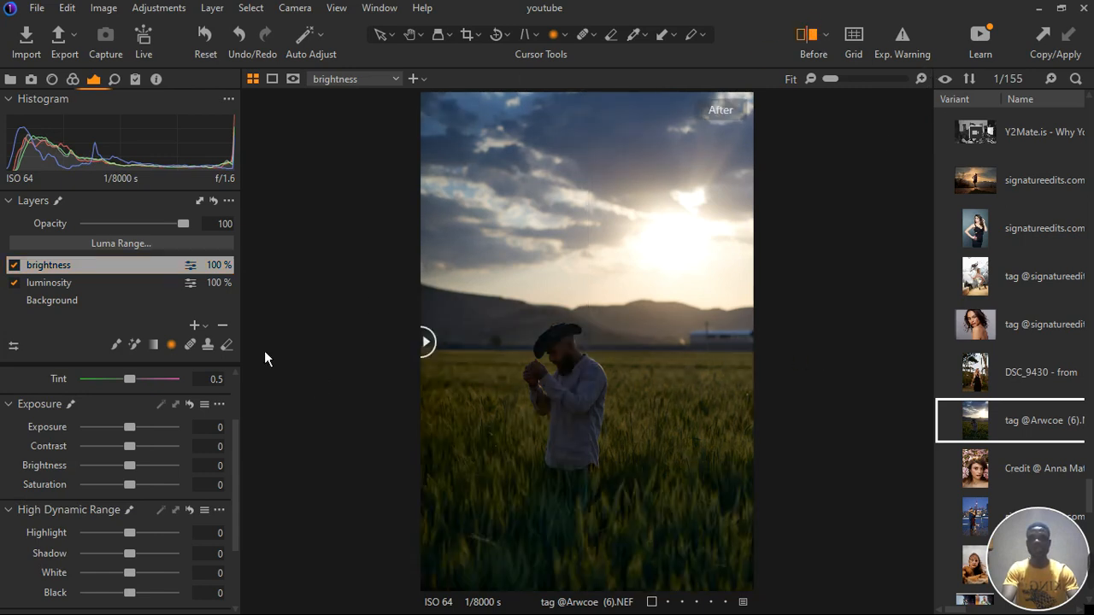
Step: Disable the luminosity and brightness layers and enable both again to compare the photo without and with the edits
{"action": "left_click", "coordinate": [16, 283]}
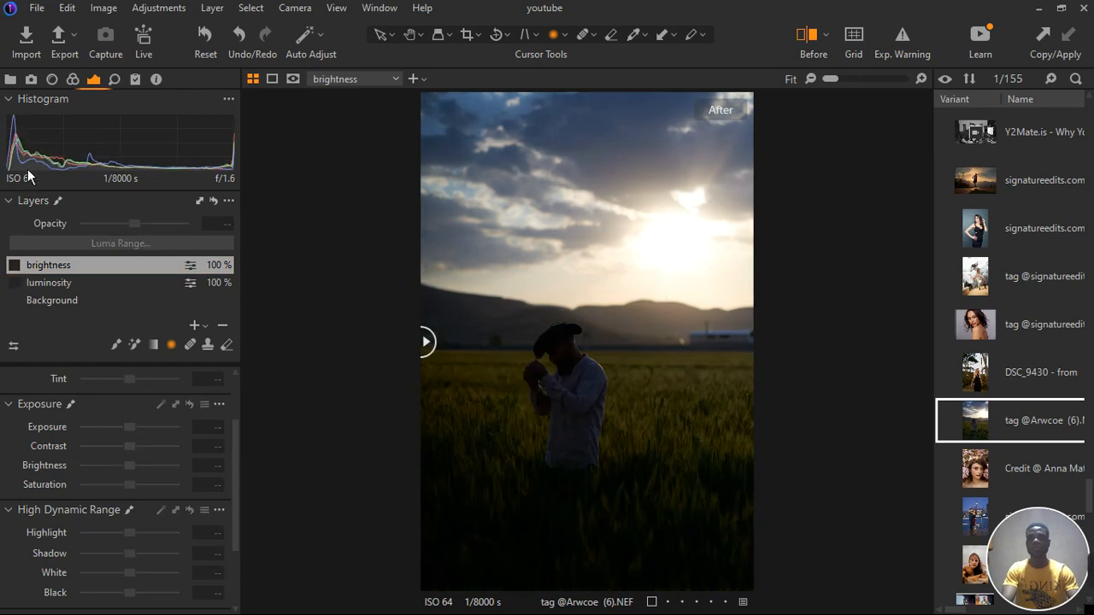
{"action": "left_click", "coordinate": [15, 266]}
{"action": "left_click", "coordinate": [24, 288]}
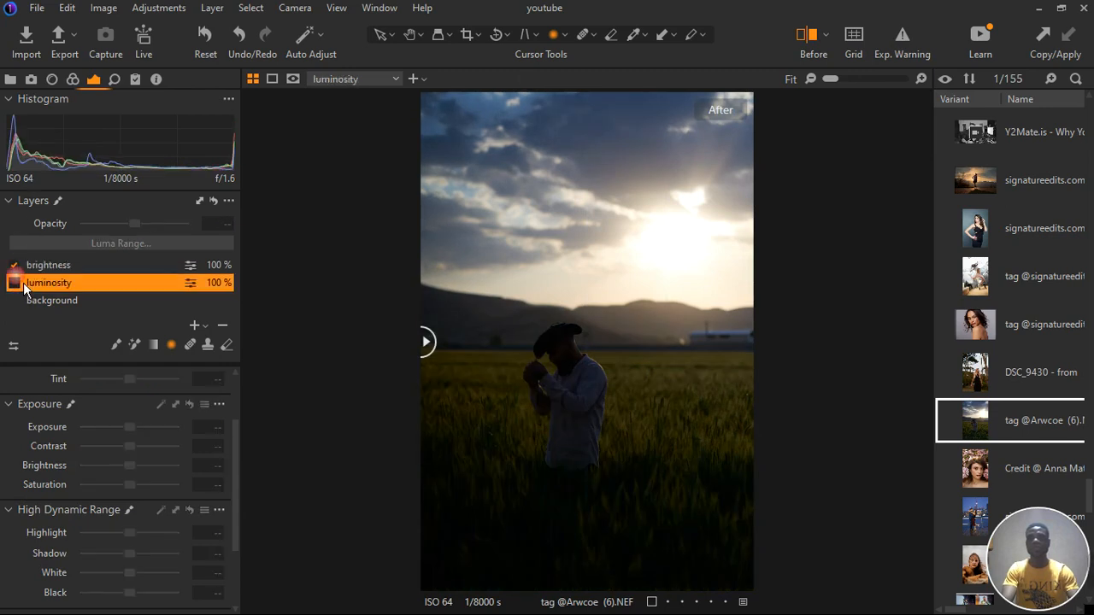
{"action": "left_click", "coordinate": [15, 283]}
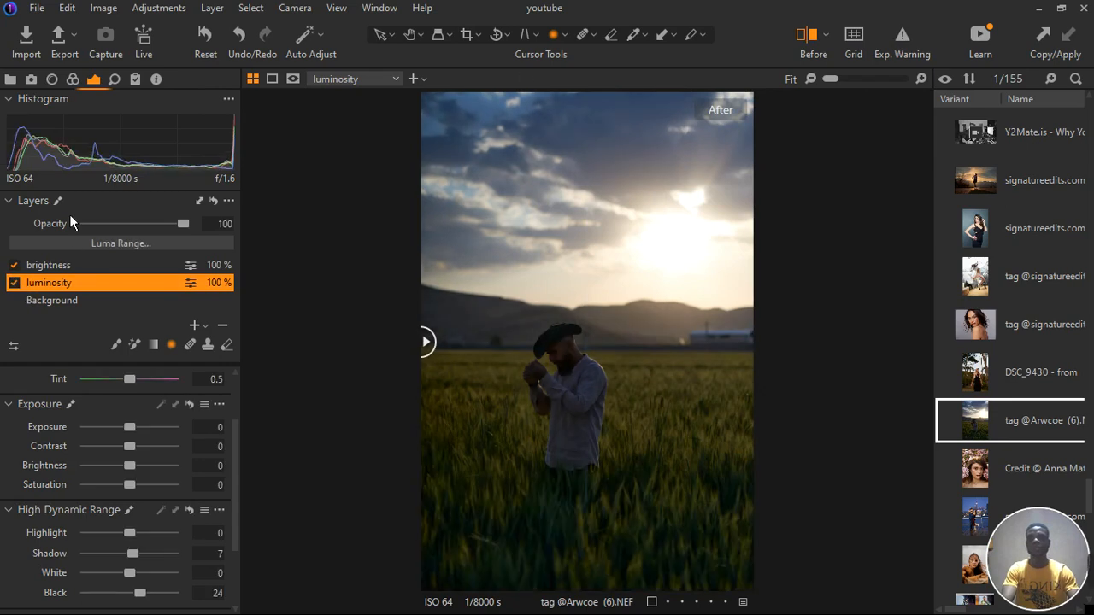
Step: Select the brightness layer and check the photo for clipped highlights with the exposure warning, leaving the warning off
{"action": "left_click", "coordinate": [109, 268]}
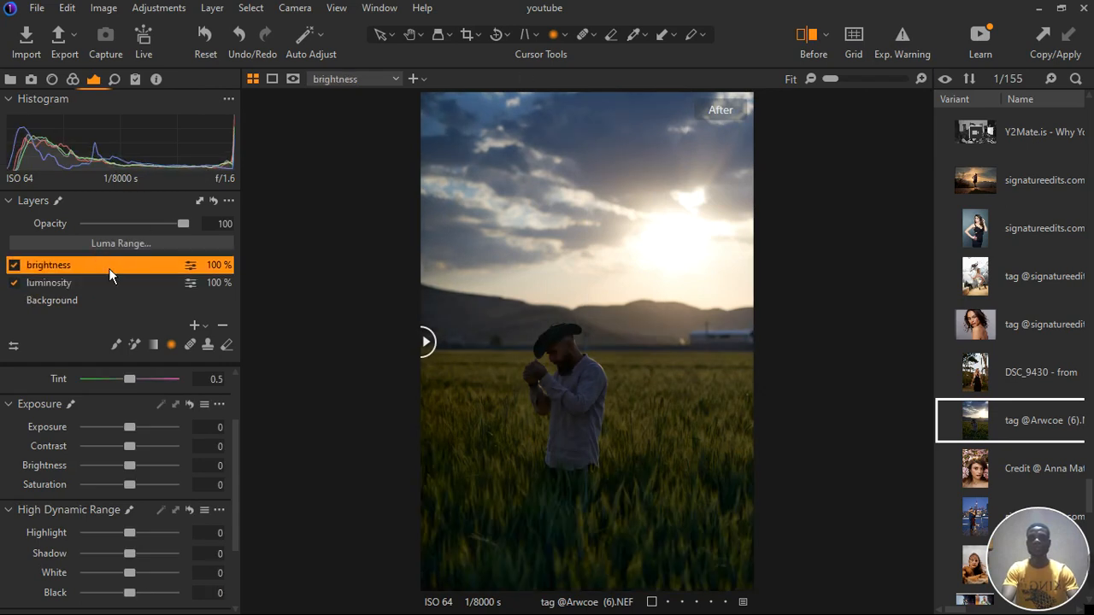
{"action": "left_click", "coordinate": [912, 47]}
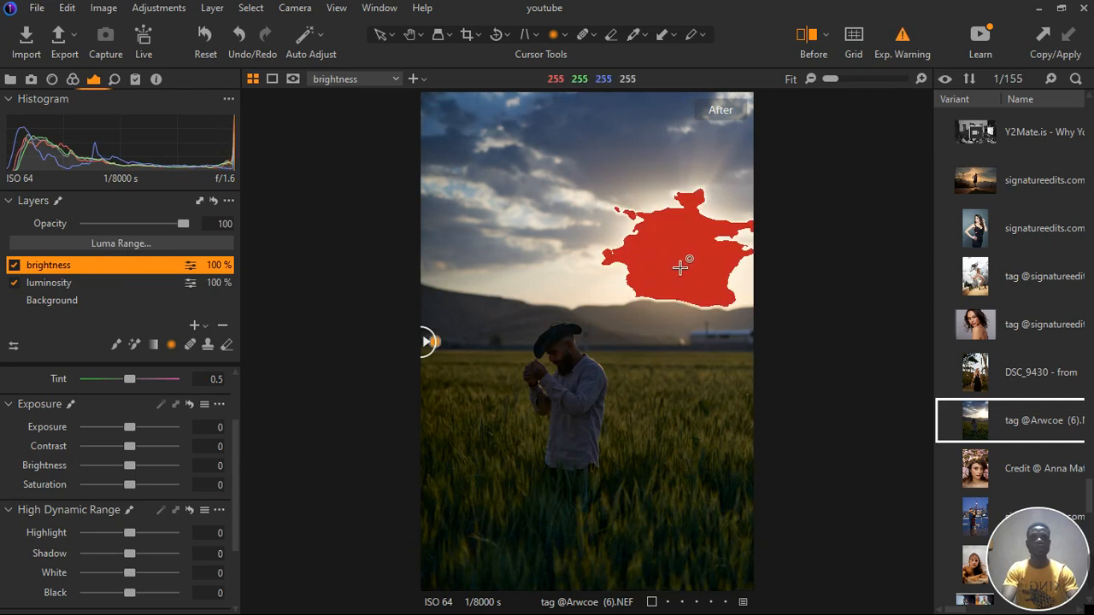
{"action": "left_click", "coordinate": [911, 50]}
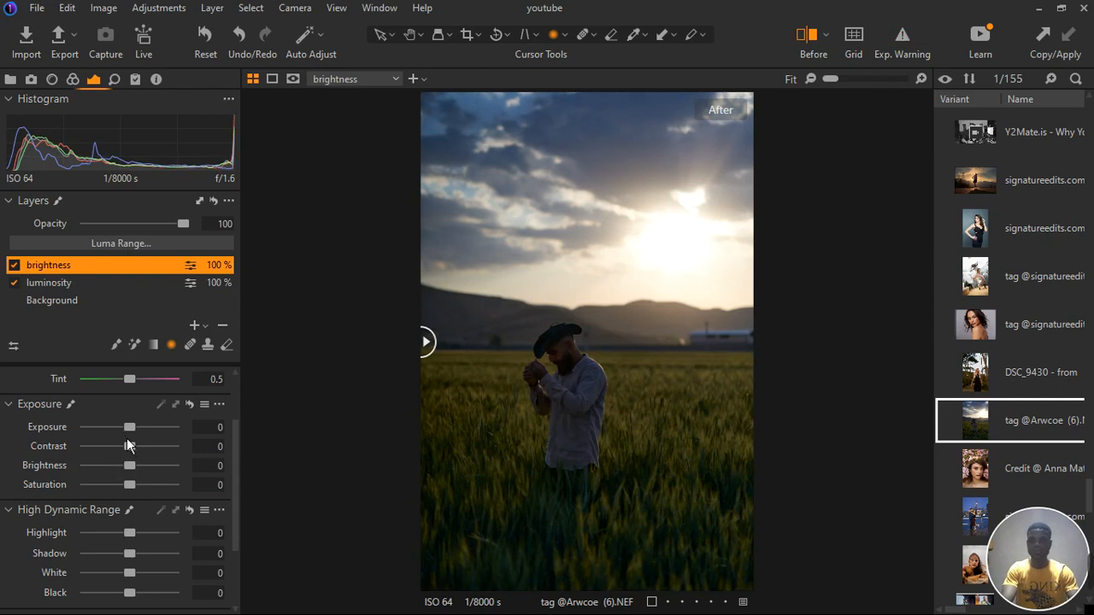
Step: Try lowering the brightness layer's High Dynamic Range Highlight, resetting it once and ending at -25
{"action": "mouse_move", "coordinate": [137, 540]}
{"action": "left_mouse_down"}
{"action": "mouse_move", "coordinate": [127, 561]}
{"action": "mouse_move", "coordinate": [124, 539]}
{"action": "left_mouse_up"}
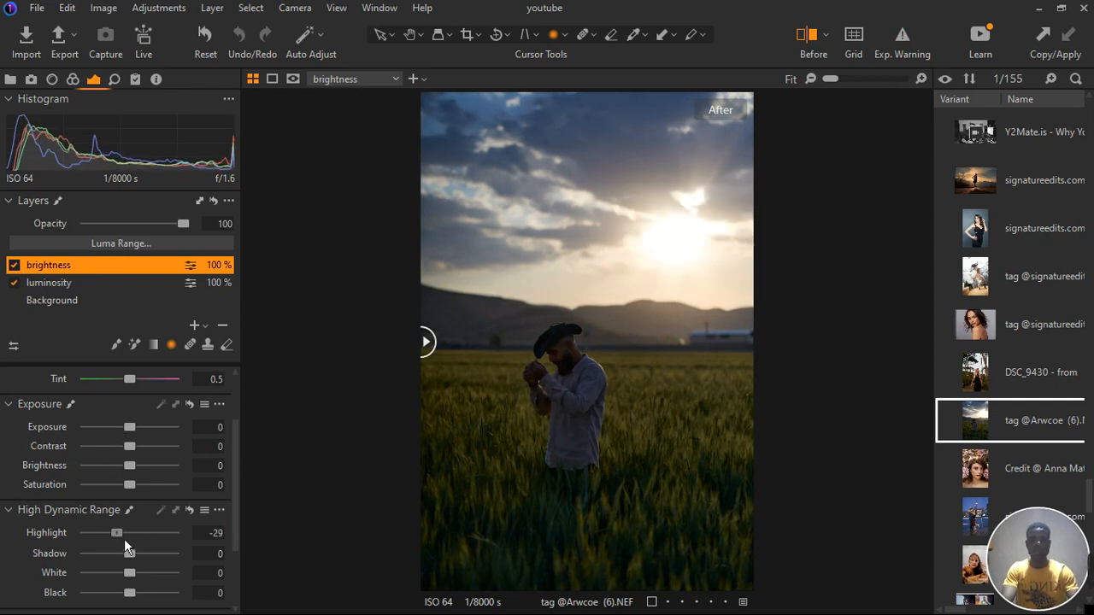
{"action": "double_click", "coordinate": [125, 540]}
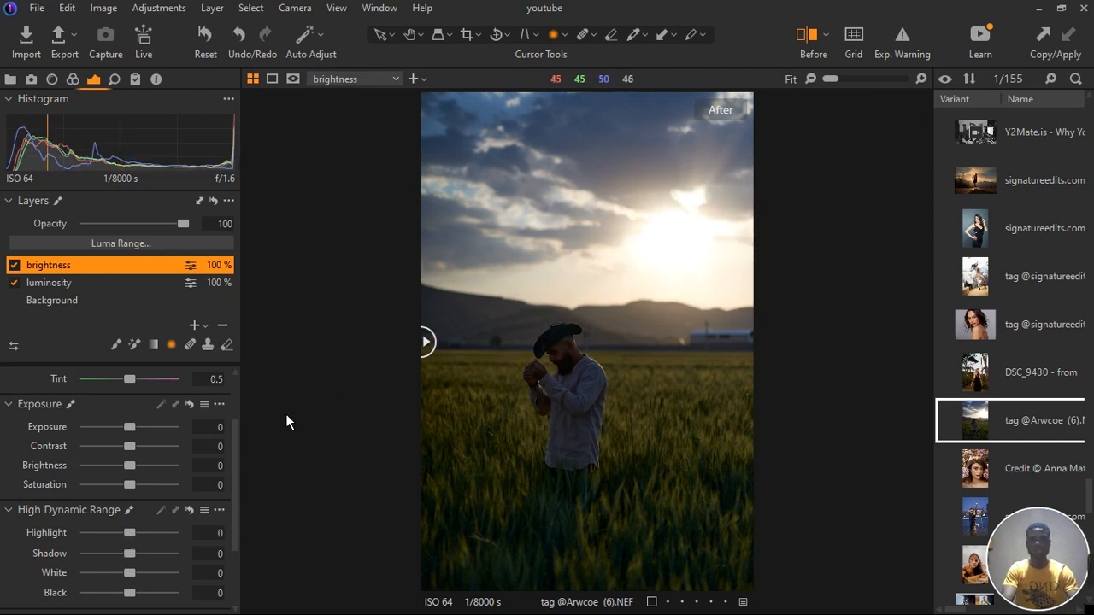
{"action": "left_click_drag", "start_coordinate": [135, 540], "coordinate": [124, 532]}
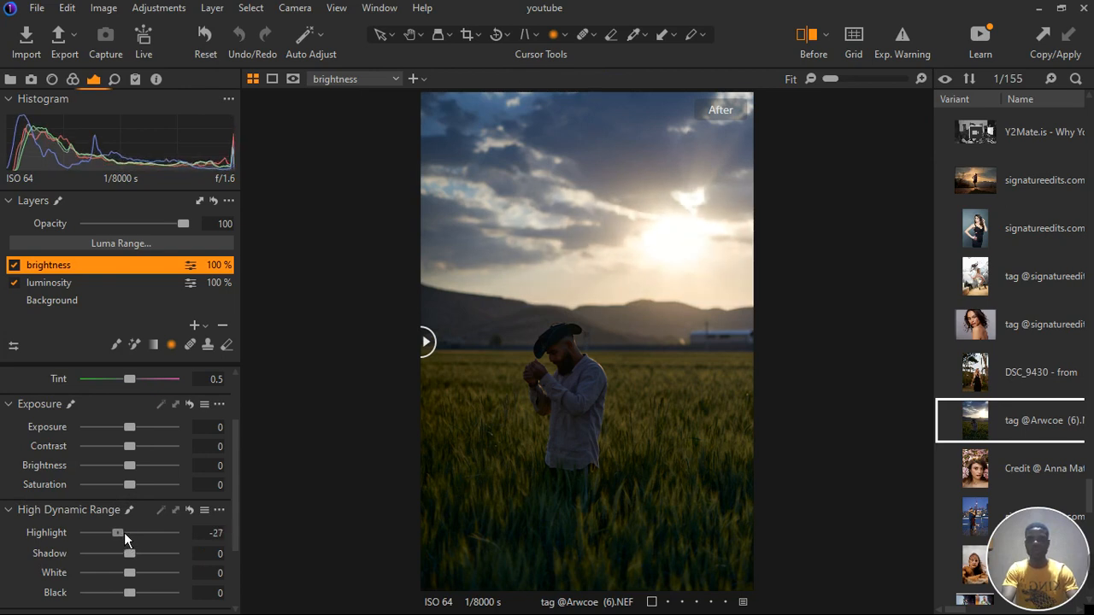
{"action": "scroll", "coordinate": [165, 487], "scroll_direction": "down", "scroll_amount": 2}
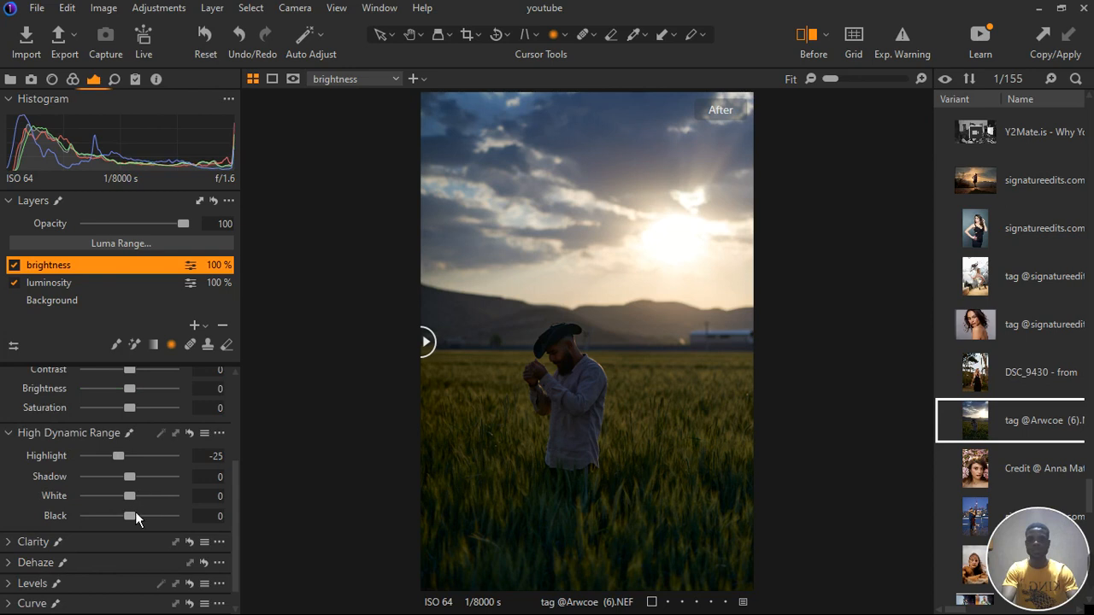
Step: Try White at -55 and -100 and Highlight at -100 on the brightness layer, resetting Highlight to 0
{"action": "left_click_drag", "start_coordinate": [134, 502], "coordinate": [111, 502]}
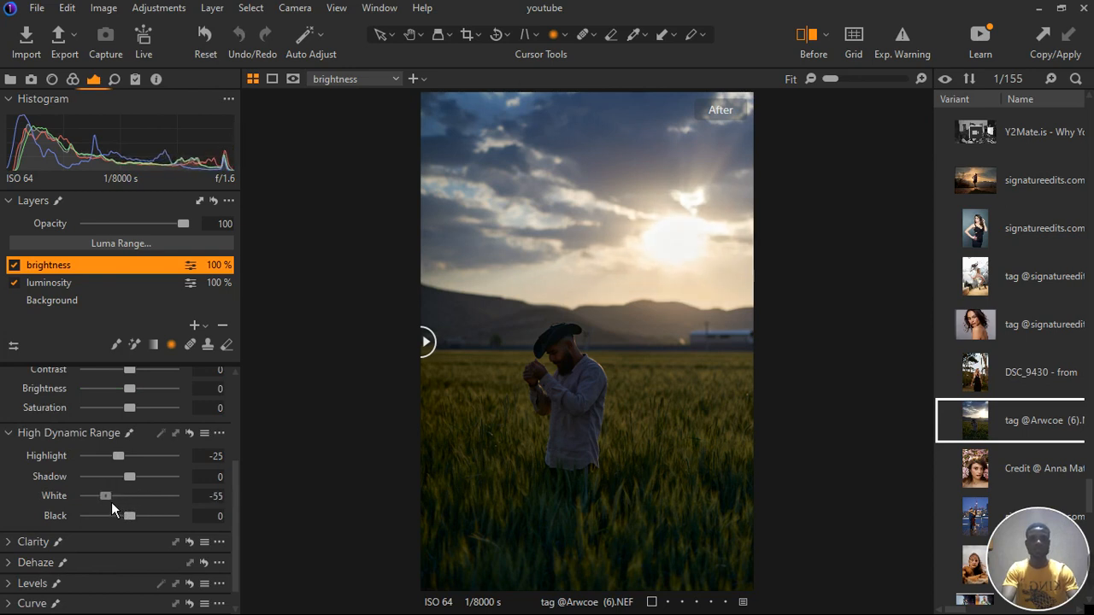
{"action": "double_click", "coordinate": [111, 502]}
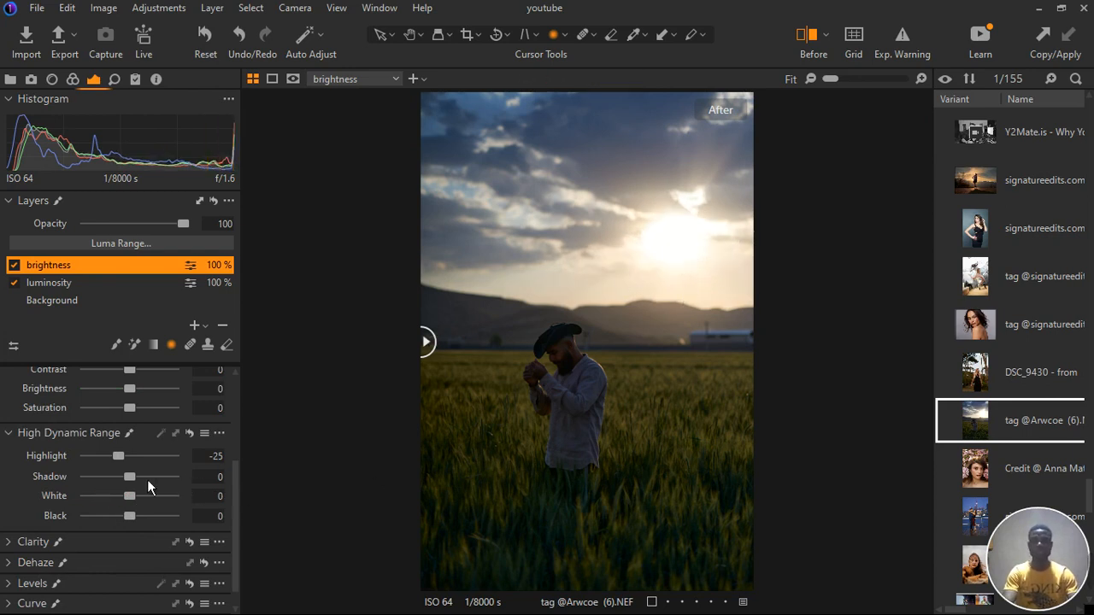
{"action": "left_click_drag", "start_coordinate": [133, 501], "coordinate": [74, 493]}
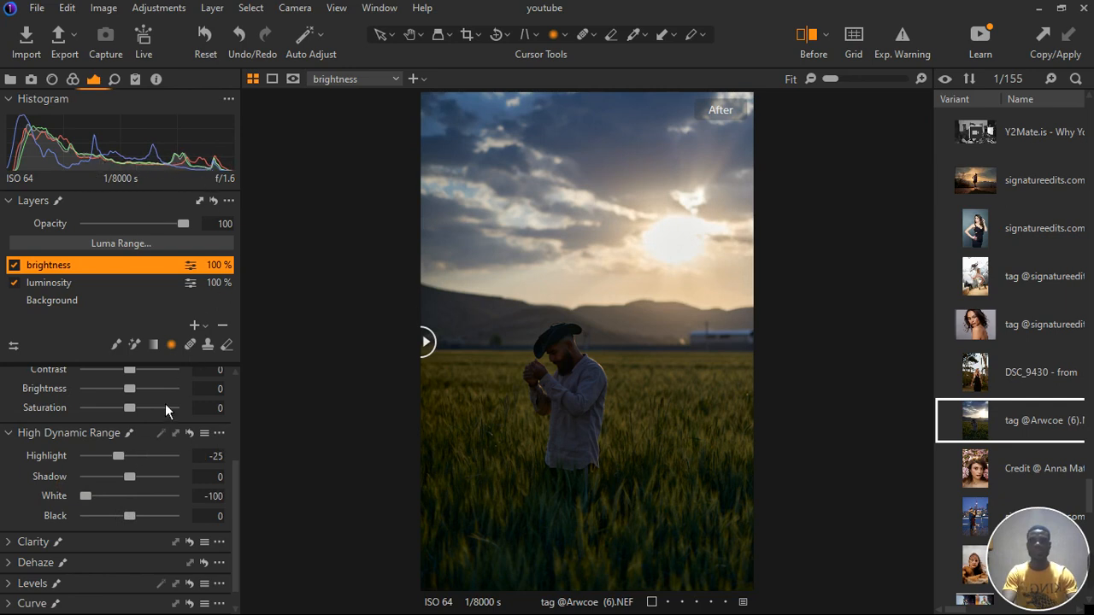
{"action": "left_click_drag", "start_coordinate": [127, 463], "coordinate": [84, 456]}
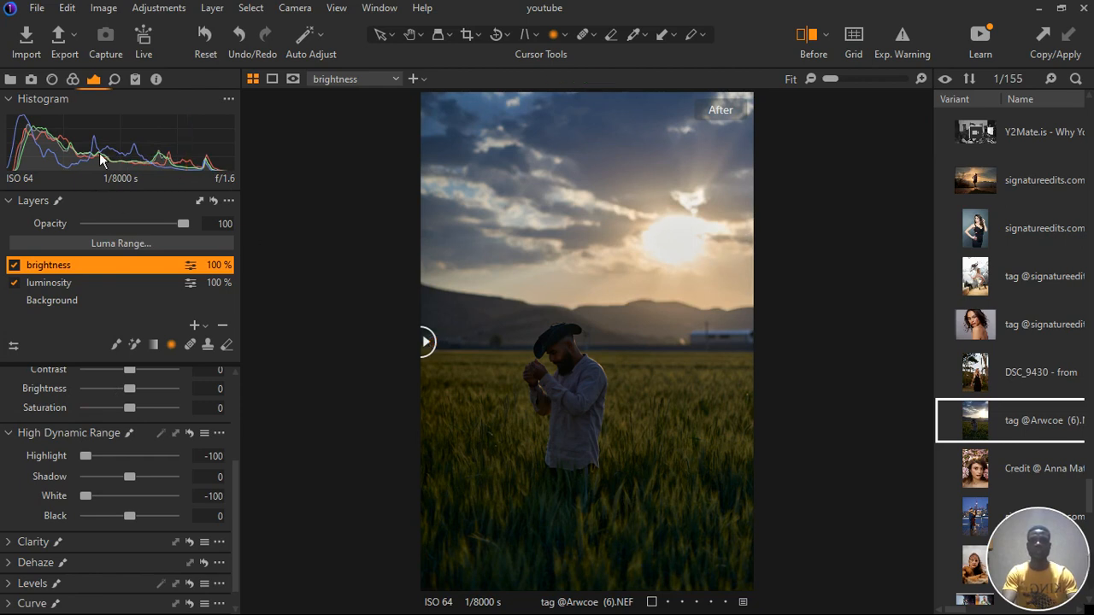
{"action": "double_click", "coordinate": [98, 459]}
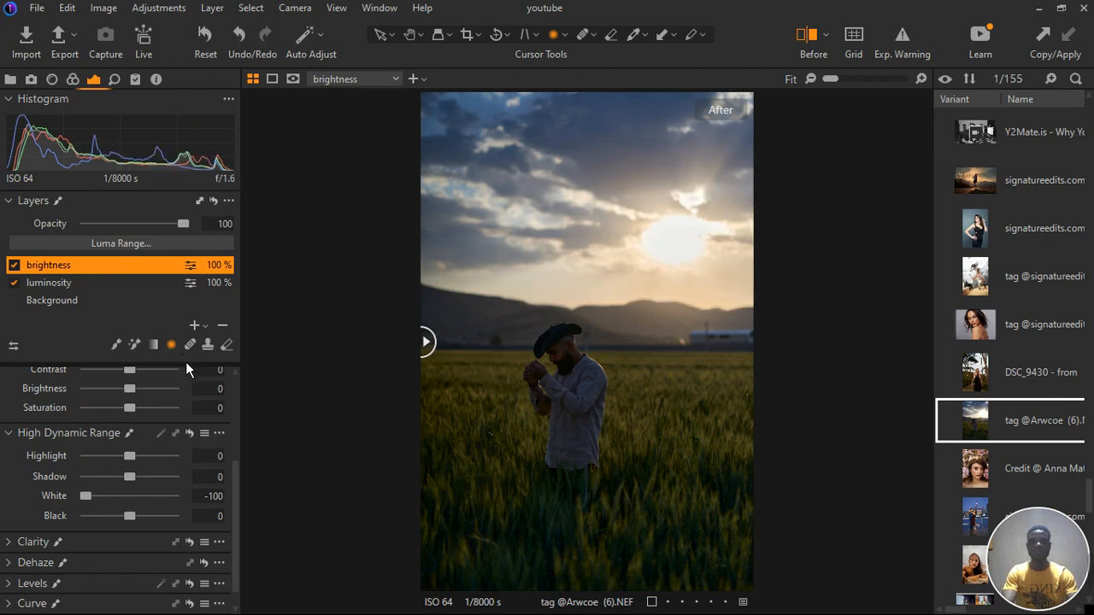
Step: Set the brightness layer's High Dynamic Range Highlight to -27 and White to -75
{"action": "left_click_drag", "start_coordinate": [140, 464], "coordinate": [131, 466]}
{"action": "left_click_drag", "start_coordinate": [85, 496], "coordinate": [97, 504]}
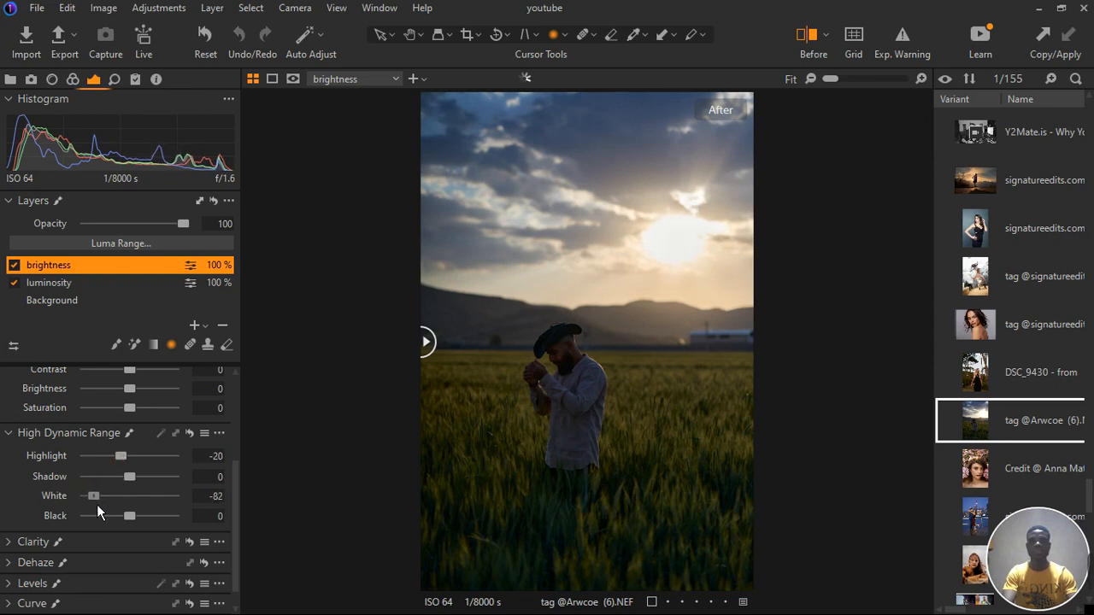
{"action": "left_click_drag", "start_coordinate": [120, 455], "coordinate": [108, 511]}
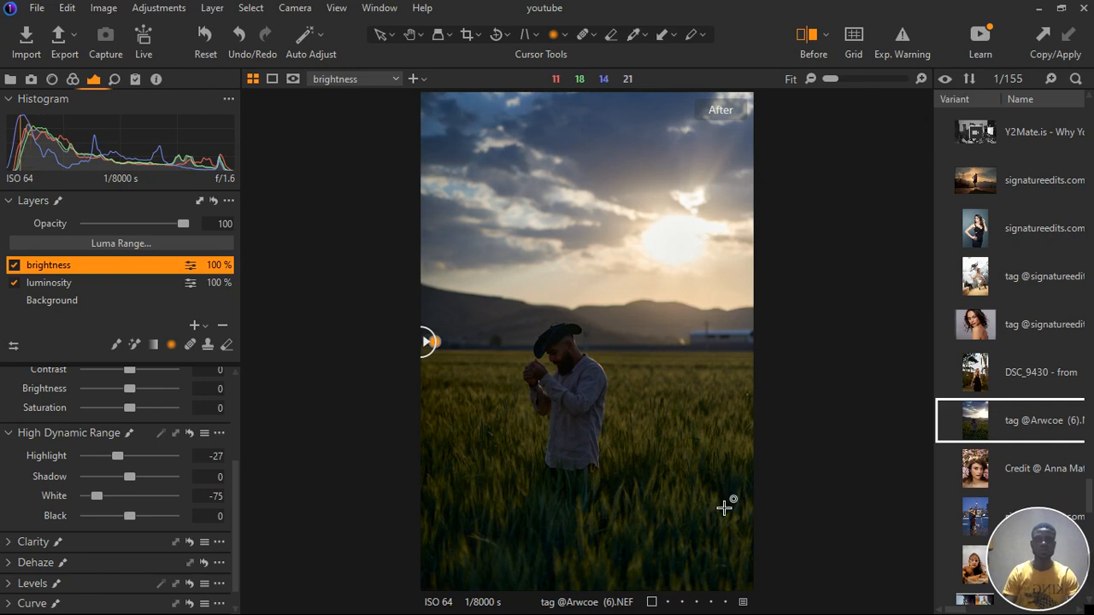
Step: Disable and re-enable the brightness layer to compare the sky without and with its adjustments
{"action": "left_click", "coordinate": [15, 265]}
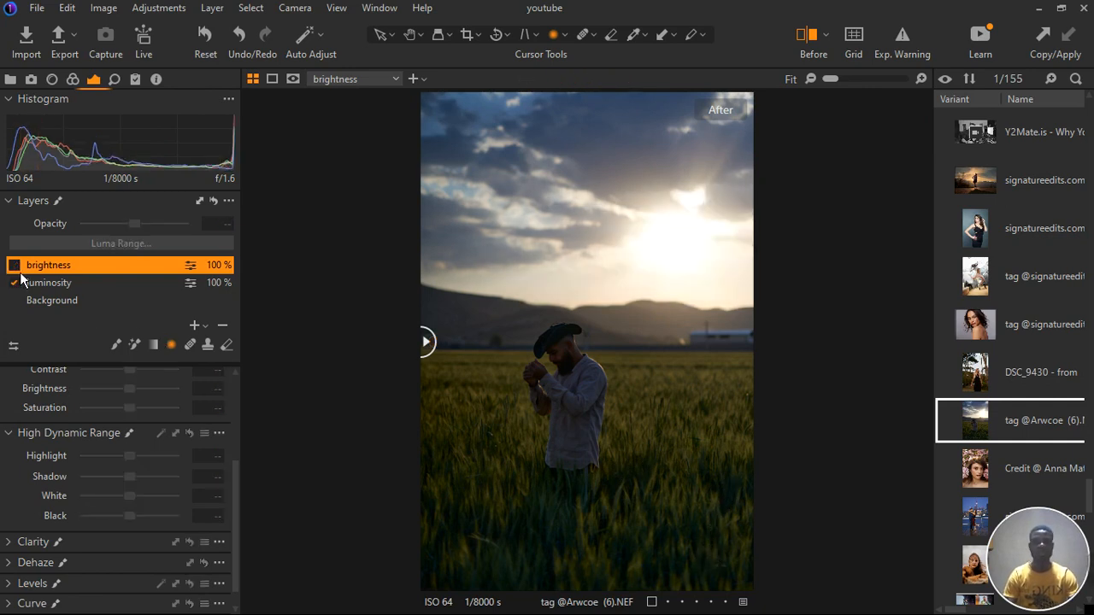
{"action": "left_click", "coordinate": [15, 265]}
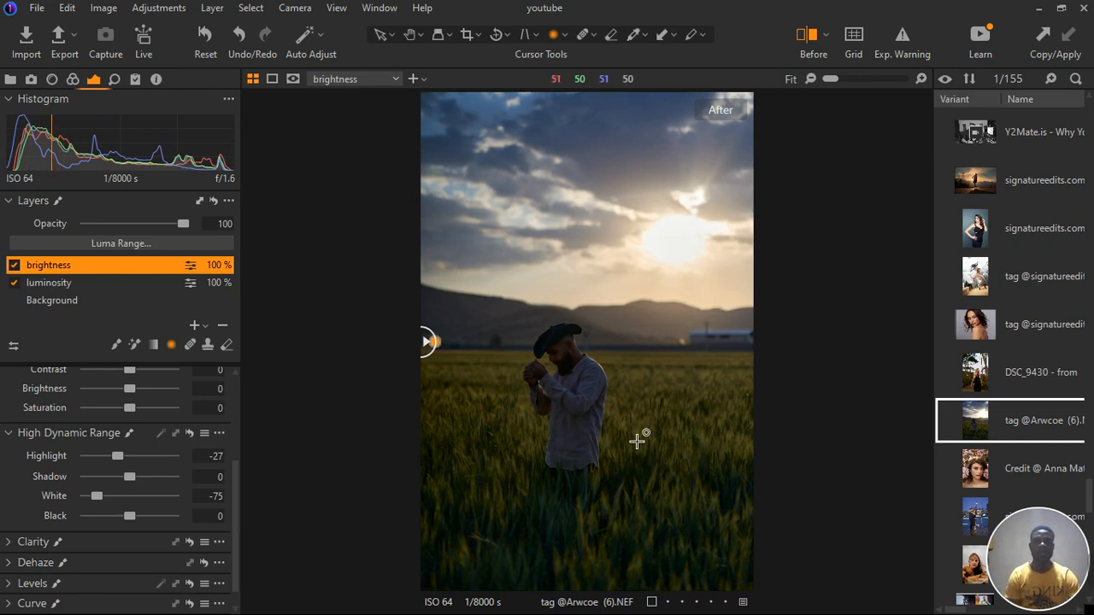
{"action": "scroll", "coordinate": [599, 416], "scroll_direction": "up", "scroll_amount": 2}
{"action": "scroll", "coordinate": [595, 414], "scroll_direction": "down", "scroll_amount": 2}
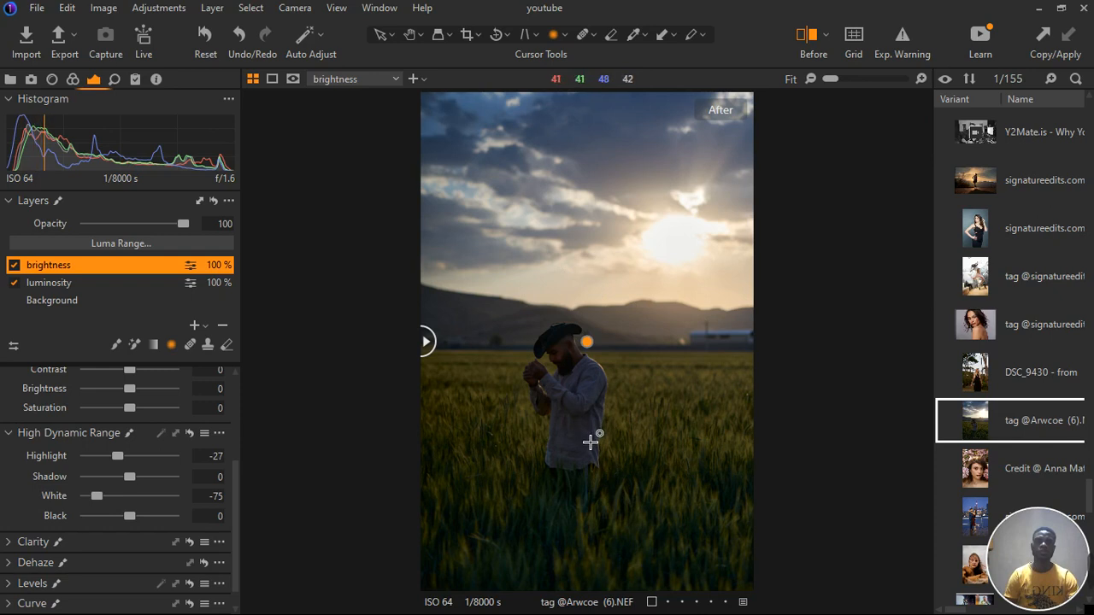
Step: Add a new adjustment layer above brightness, brush a rough mask over the man's face and shirt, and show the mask overlay
{"action": "left_click", "coordinate": [205, 326]}
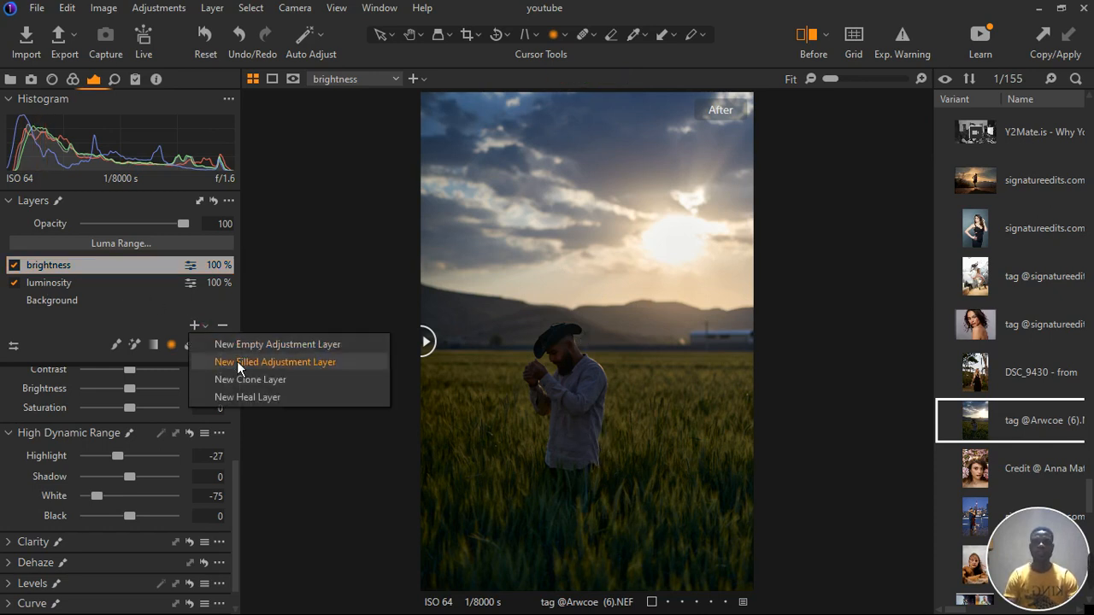
{"action": "left_click", "coordinate": [240, 360]}
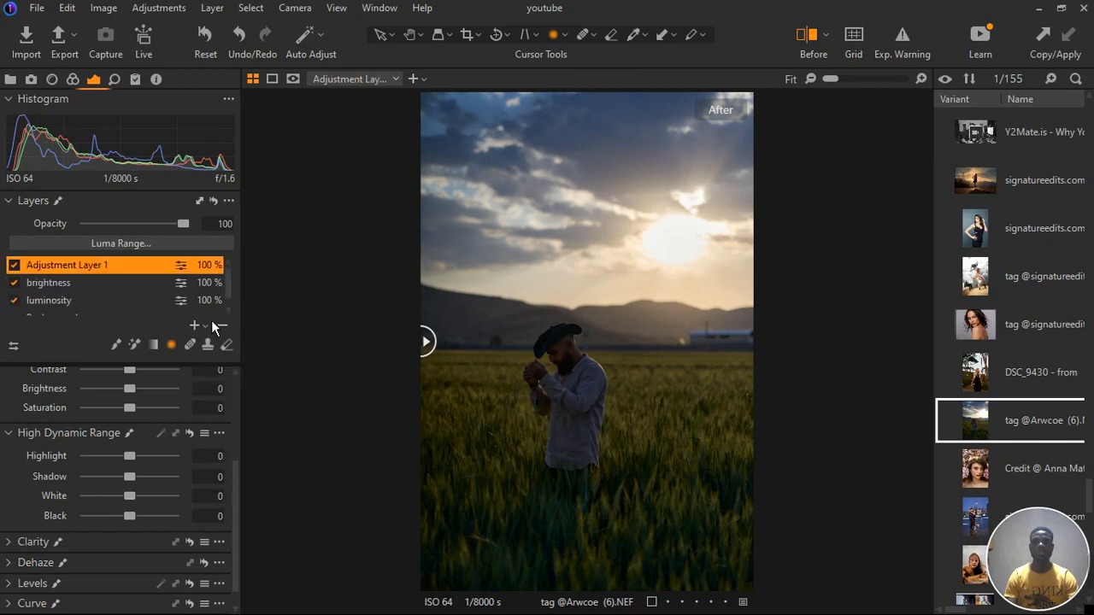
{"action": "left_click", "coordinate": [126, 353]}
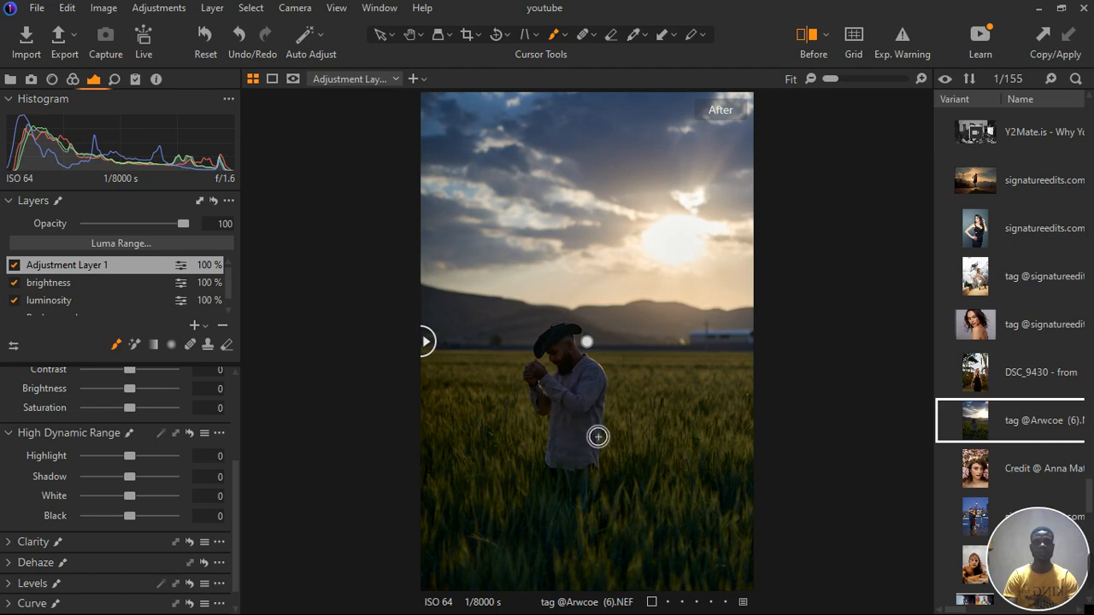
{"action": "mouse_move", "coordinate": [598, 436]}
{"action": "left_mouse_down"}
{"action": "mouse_move", "coordinate": [593, 467]}
{"action": "mouse_move", "coordinate": [605, 404]}
{"action": "left_mouse_up"}
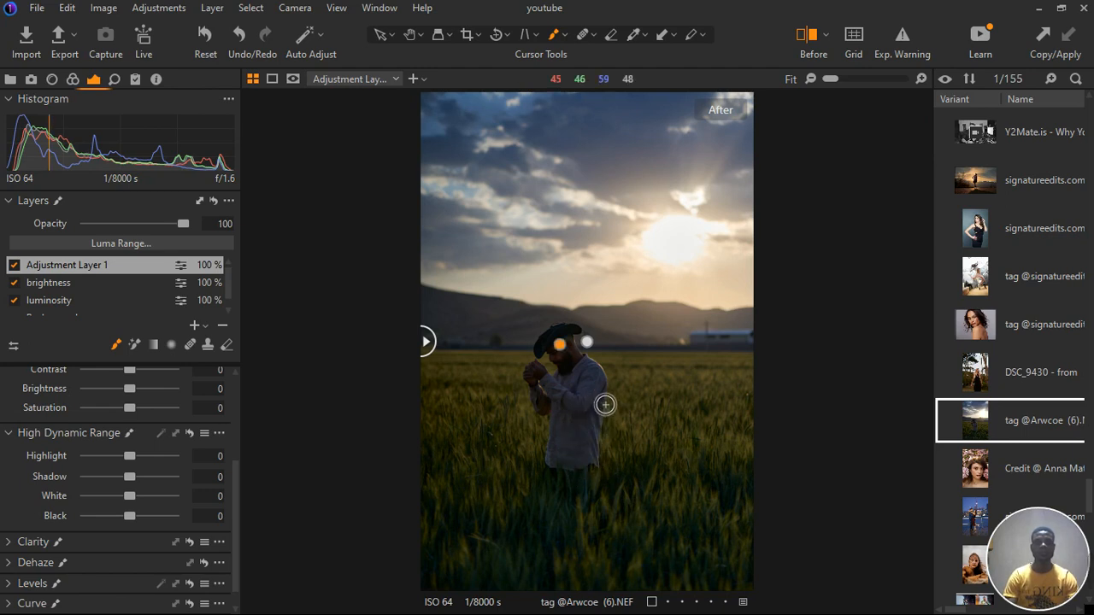
{"action": "key", "text": "m"}
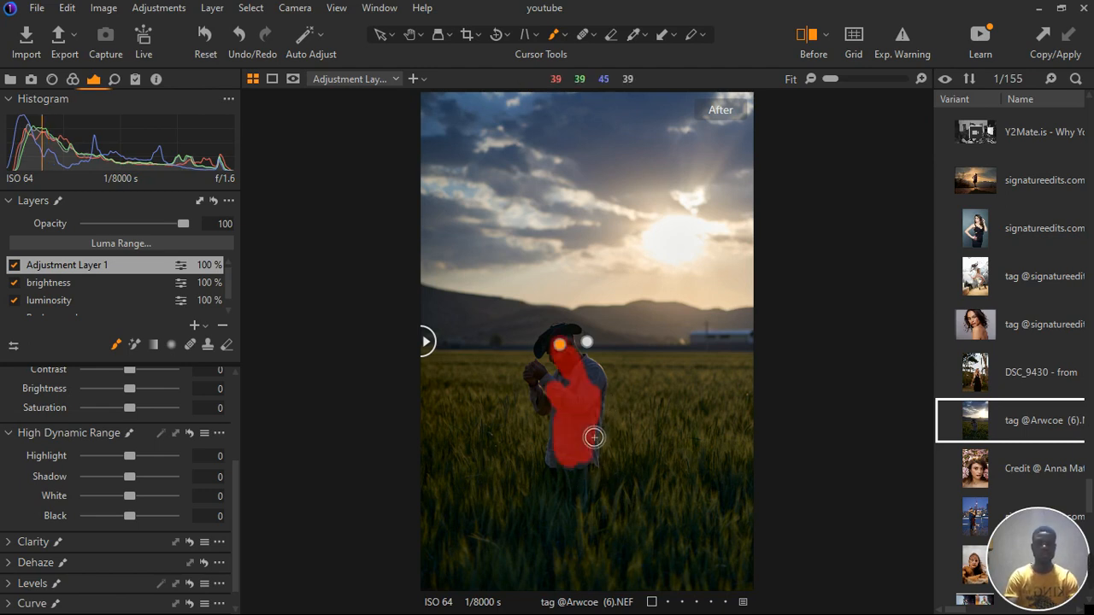
Step: Extend the brushed mask over the man's shoulder, back, arms, hands, part of the hat and the back of his neck
{"action": "scroll", "coordinate": [594, 400], "scroll_direction": "up", "scroll_amount": 3}
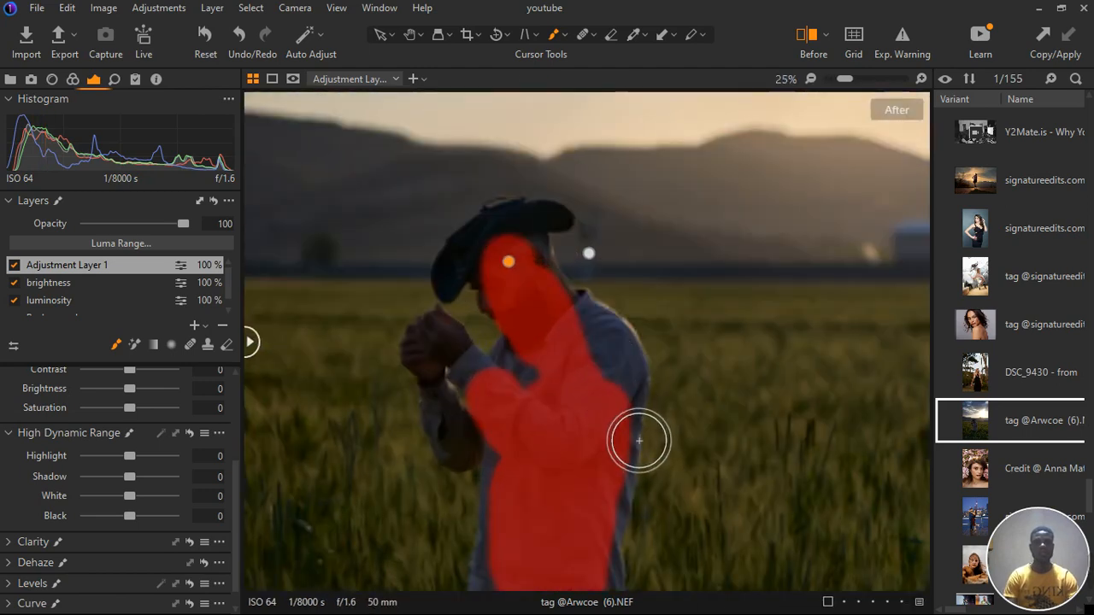
{"action": "mouse_move", "coordinate": [639, 440]}
{"action": "left_mouse_down"}
{"action": "mouse_move", "coordinate": [556, 287]}
{"action": "mouse_move", "coordinate": [559, 271]}
{"action": "mouse_move", "coordinate": [519, 295]}
{"action": "mouse_move", "coordinate": [578, 381]}
{"action": "mouse_move", "coordinate": [539, 422]}
{"action": "left_mouse_up"}
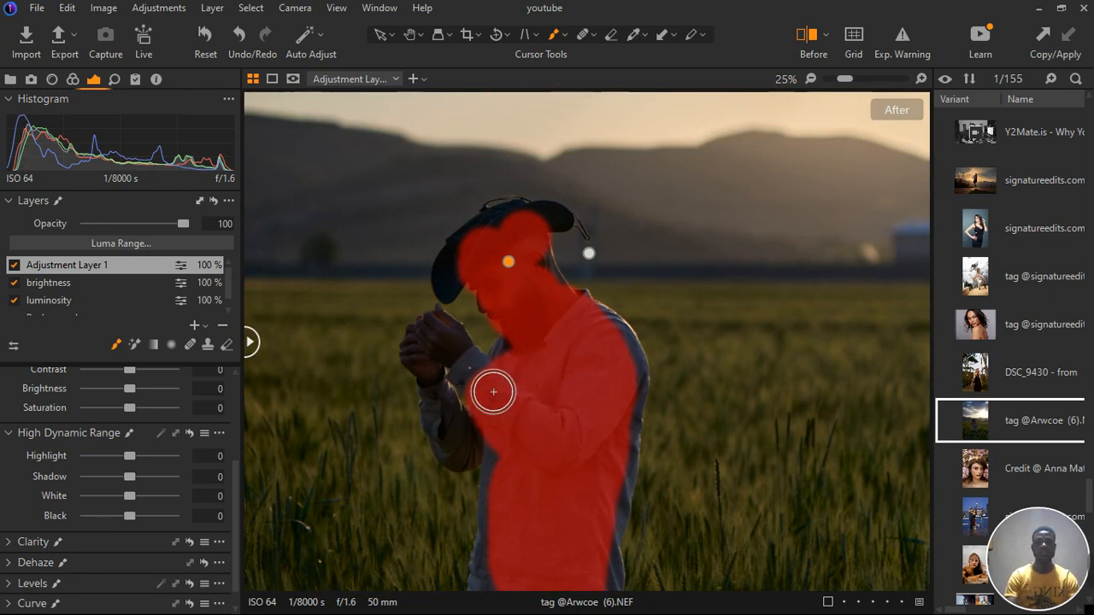
{"action": "mouse_move", "coordinate": [493, 392]}
{"action": "left_mouse_down"}
{"action": "mouse_move", "coordinate": [458, 368]}
{"action": "mouse_move", "coordinate": [453, 419]}
{"action": "mouse_move", "coordinate": [473, 475]}
{"action": "mouse_move", "coordinate": [501, 469]}
{"action": "mouse_move", "coordinate": [506, 426]}
{"action": "mouse_move", "coordinate": [546, 365]}
{"action": "mouse_move", "coordinate": [576, 350]}
{"action": "mouse_move", "coordinate": [656, 359]}
{"action": "mouse_move", "coordinate": [621, 340]}
{"action": "mouse_move", "coordinate": [651, 390]}
{"action": "mouse_move", "coordinate": [627, 579]}
{"action": "mouse_move", "coordinate": [604, 393]}
{"action": "left_mouse_up"}
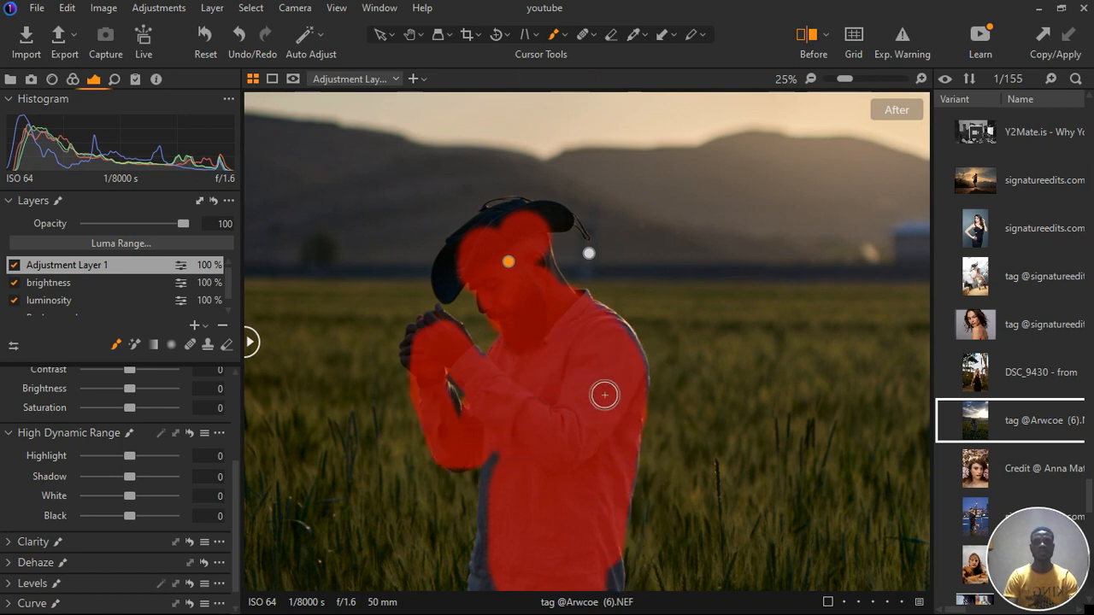
{"action": "key", "text": "ctrl+0"}
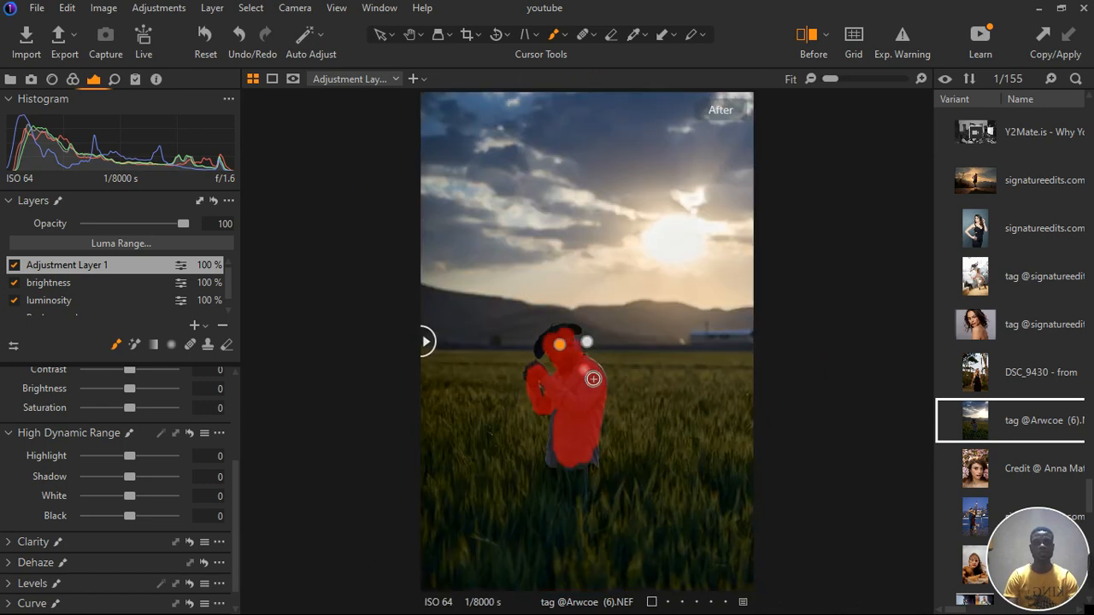
{"action": "key", "text": "ctrl+plus"}
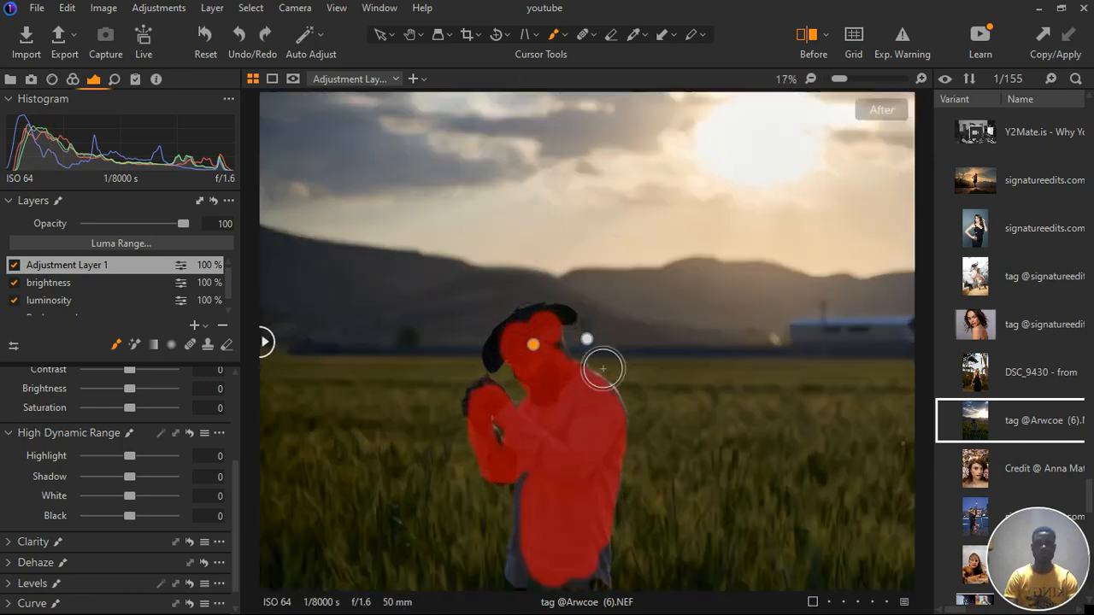
{"action": "scroll", "coordinate": [589, 359], "scroll_direction": "up", "scroll_amount": 4}
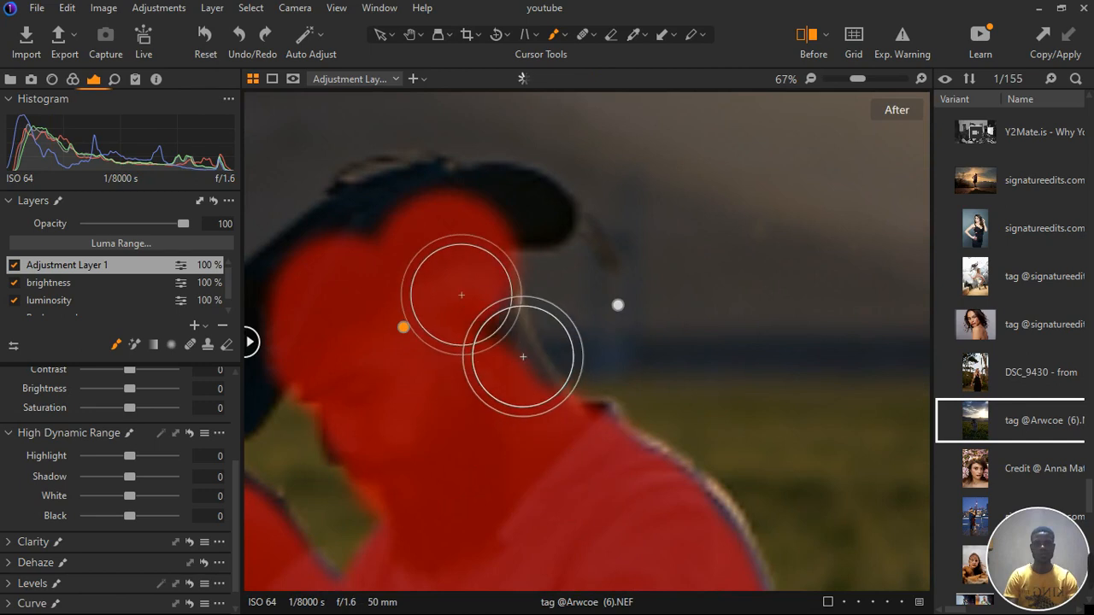
{"action": "mouse_move", "coordinate": [461, 295]}
{"action": "left_mouse_down"}
{"action": "mouse_move", "coordinate": [441, 234]}
{"action": "mouse_move", "coordinate": [336, 280]}
{"action": "mouse_move", "coordinate": [390, 255]}
{"action": "mouse_move", "coordinate": [426, 217]}
{"action": "mouse_move", "coordinate": [407, 231]}
{"action": "mouse_move", "coordinate": [381, 295]}
{"action": "mouse_move", "coordinate": [442, 318]}
{"action": "mouse_move", "coordinate": [500, 415]}
{"action": "mouse_move", "coordinate": [490, 376]}
{"action": "left_mouse_up"}
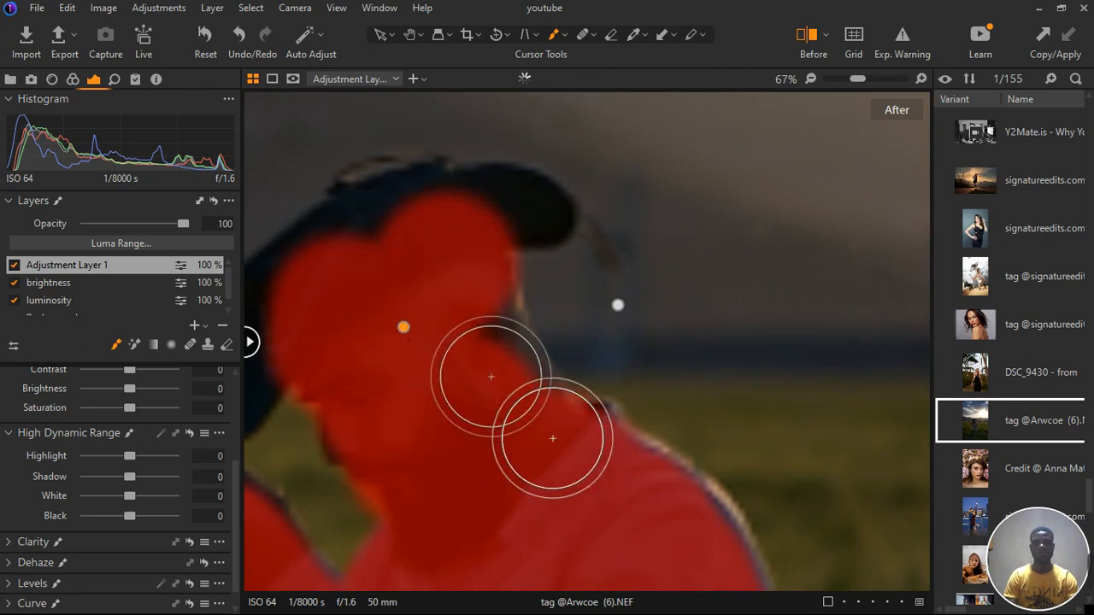
Step: Brush the mask over the lower part of the man's shirt down to its hem and side edges
{"action": "scroll", "coordinate": [552, 439], "scroll_direction": "down", "scroll_amount": 2}
{"action": "scroll", "coordinate": [529, 440], "scroll_direction": "down", "scroll_amount": 1}
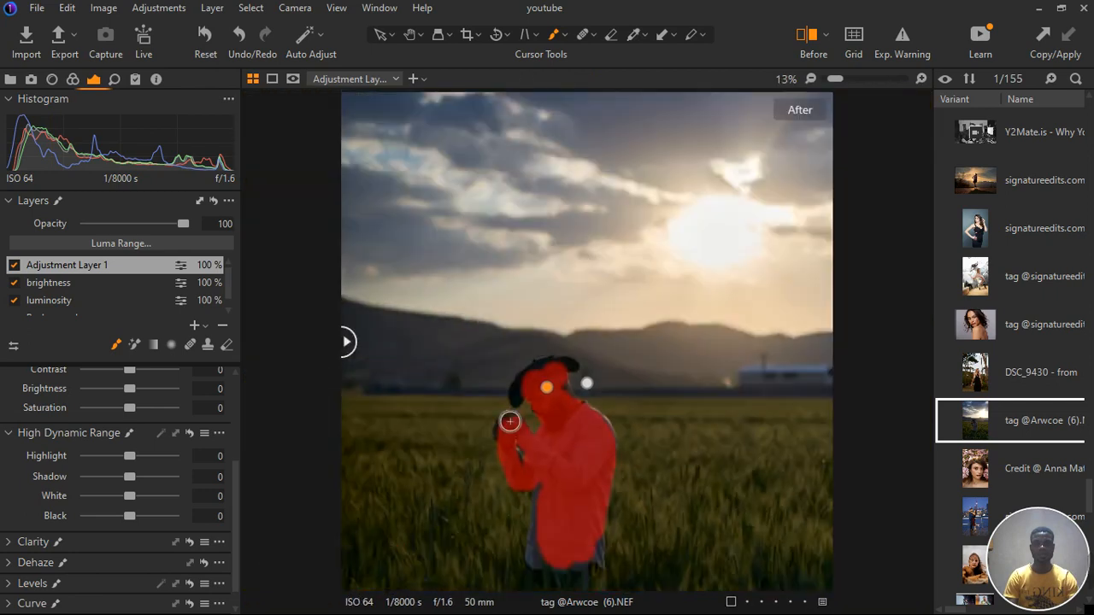
{"action": "scroll", "coordinate": [568, 437], "scroll_direction": "up", "scroll_amount": 1}
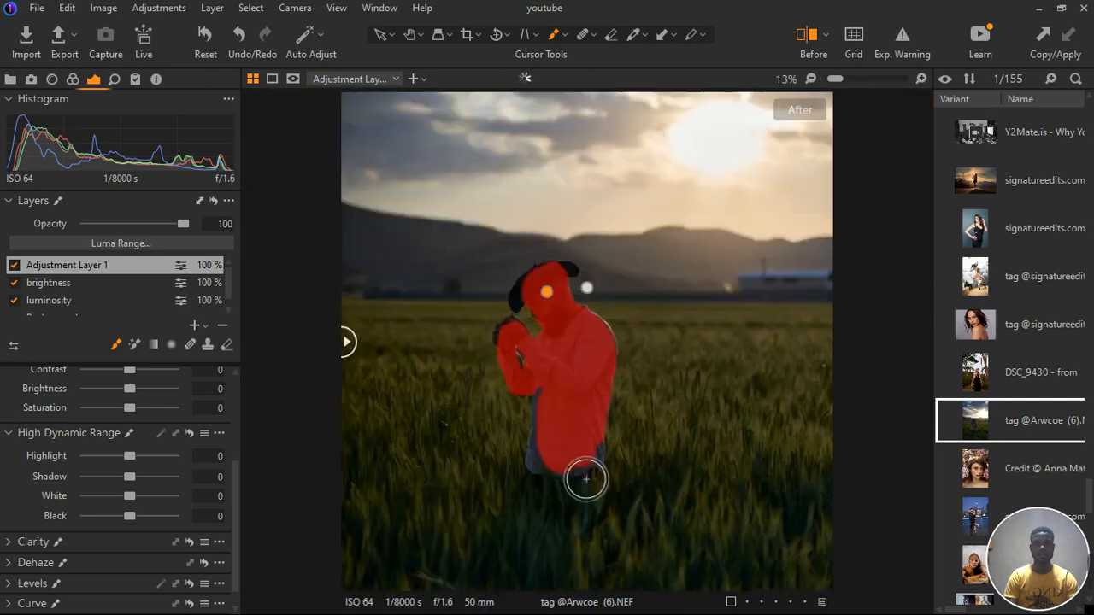
{"action": "mouse_move", "coordinate": [520, 429]}
{"action": "left_mouse_down"}
{"action": "mouse_move", "coordinate": [535, 327]}
{"action": "mouse_move", "coordinate": [509, 452]}
{"action": "mouse_move", "coordinate": [510, 511]}
{"action": "mouse_move", "coordinate": [647, 511]}
{"action": "mouse_move", "coordinate": [580, 514]}
{"action": "mouse_move", "coordinate": [626, 511]}
{"action": "mouse_move", "coordinate": [659, 475]}
{"action": "mouse_move", "coordinate": [665, 513]}
{"action": "mouse_move", "coordinate": [661, 399]}
{"action": "mouse_move", "coordinate": [665, 478]}
{"action": "mouse_move", "coordinate": [646, 413]}
{"action": "left_mouse_up"}
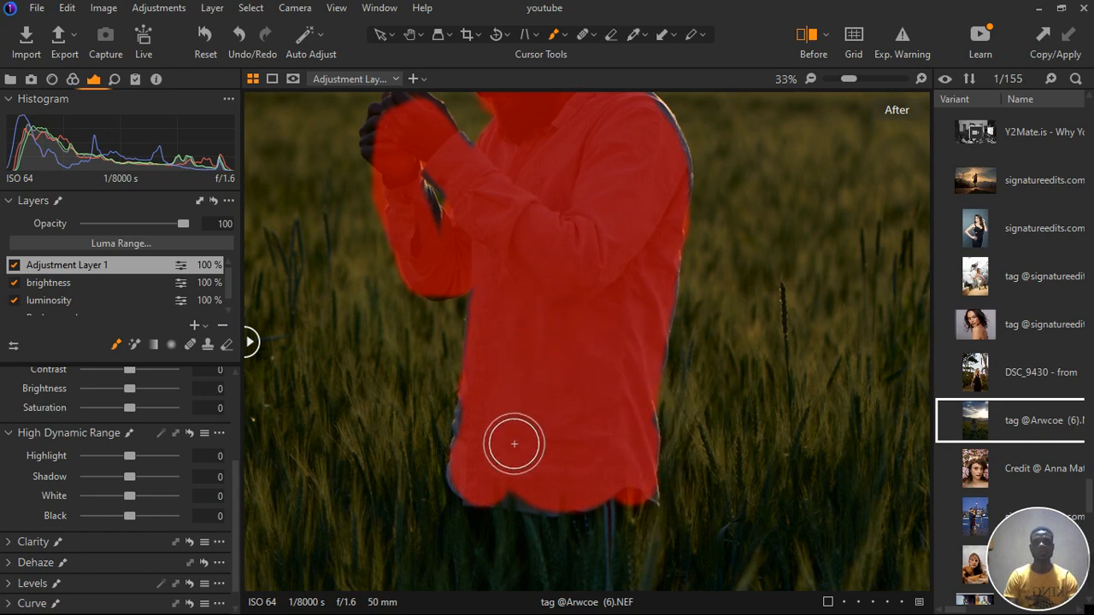
Step: Complete the mask over the man's fingers, elbow and hat brim, and hide the mask overlay
{"action": "scroll", "coordinate": [633, 343], "scroll_direction": "down", "scroll_amount": 4}
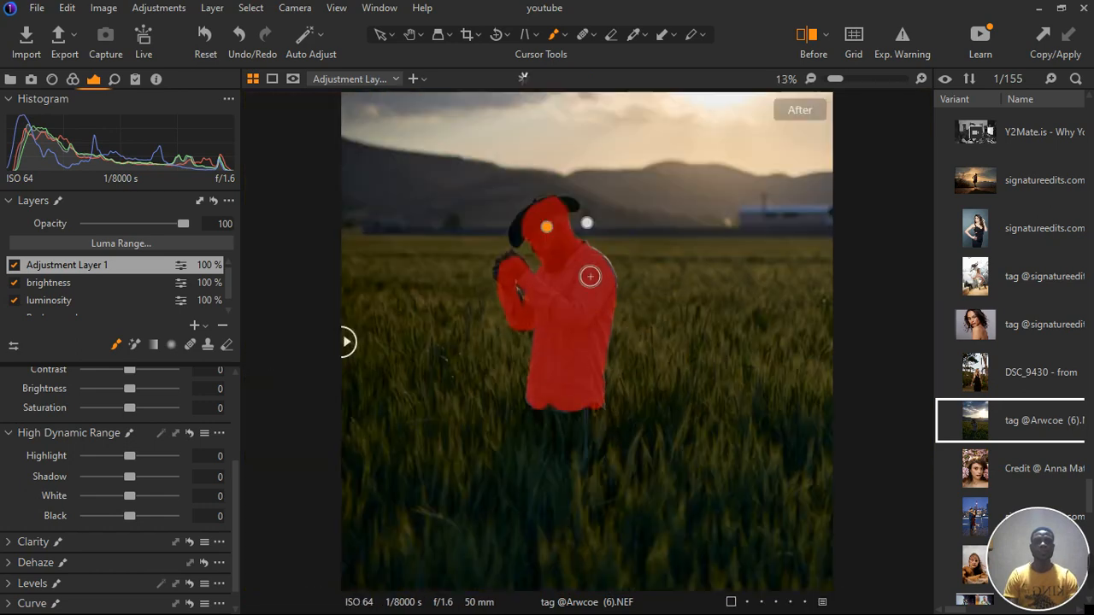
{"action": "scroll", "coordinate": [588, 272], "scroll_direction": "up", "scroll_amount": 2}
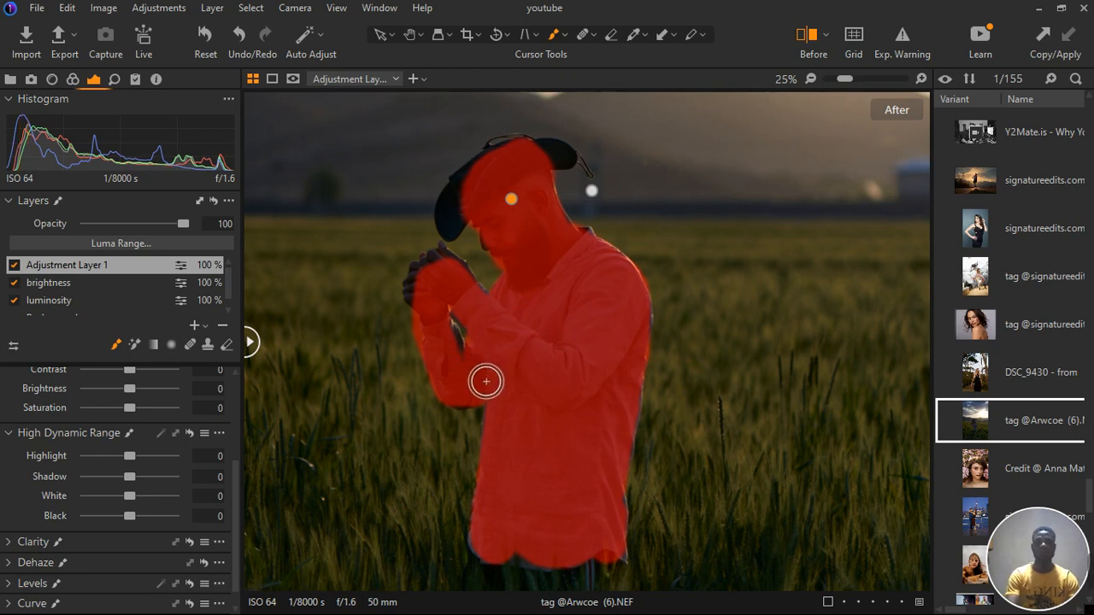
{"action": "mouse_move", "coordinate": [439, 312]}
{"action": "left_mouse_down"}
{"action": "mouse_move", "coordinate": [442, 290]}
{"action": "mouse_move", "coordinate": [473, 288]}
{"action": "left_mouse_up"}
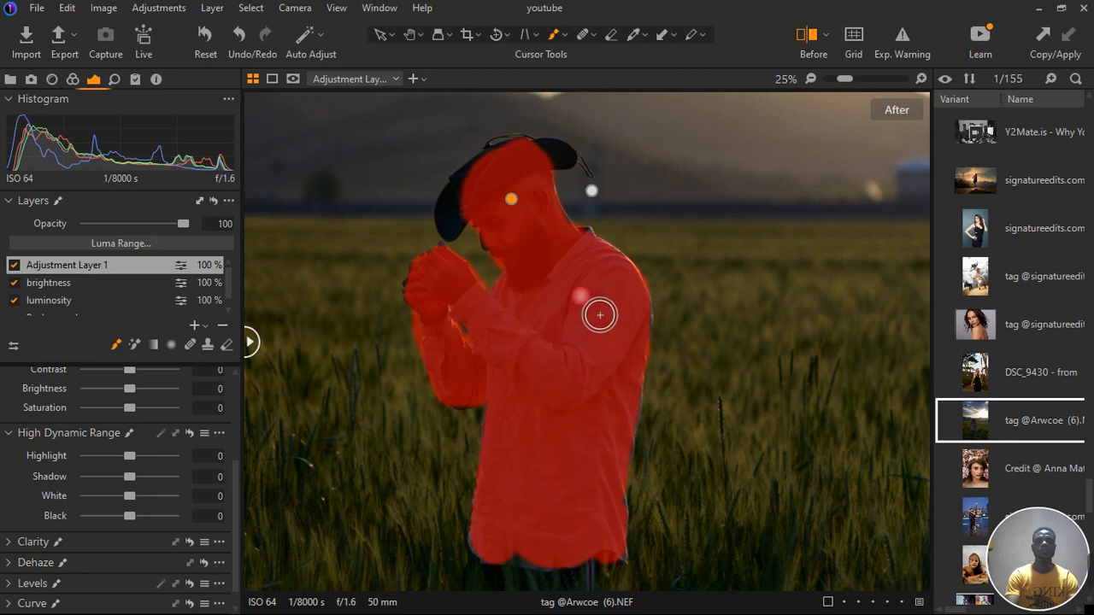
{"action": "mouse_move", "coordinate": [477, 227]}
{"action": "left_mouse_down"}
{"action": "mouse_move", "coordinate": [520, 183]}
{"action": "mouse_move", "coordinate": [586, 181]}
{"action": "mouse_move", "coordinate": [550, 169]}
{"action": "mouse_move", "coordinate": [520, 179]}
{"action": "mouse_move", "coordinate": [469, 224]}
{"action": "mouse_move", "coordinate": [470, 249]}
{"action": "left_mouse_up"}
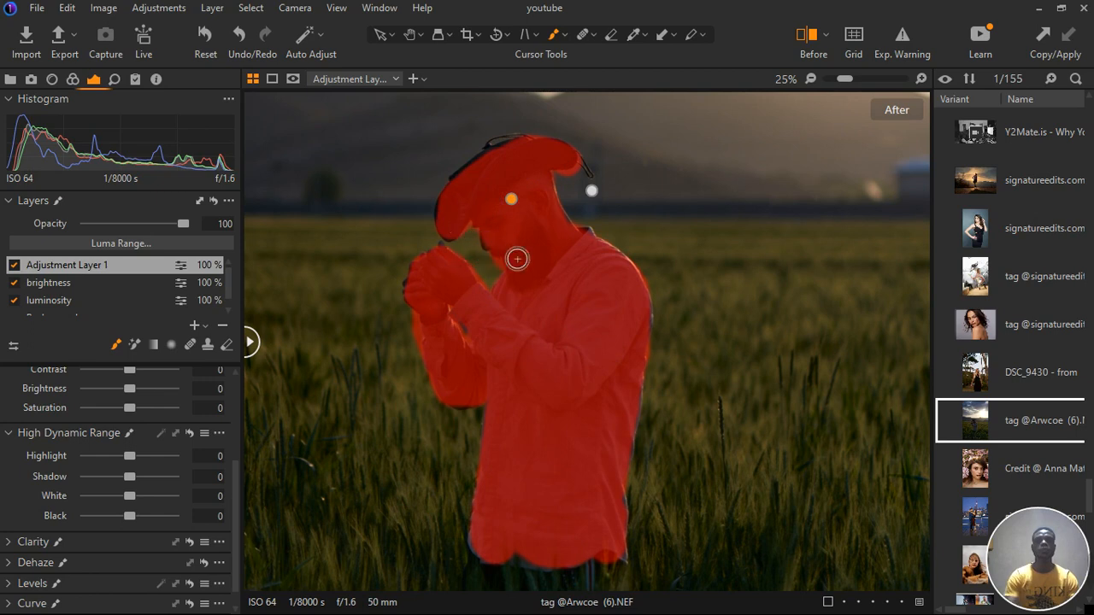
{"action": "scroll", "coordinate": [520, 266], "scroll_direction": "down", "scroll_amount": 3}
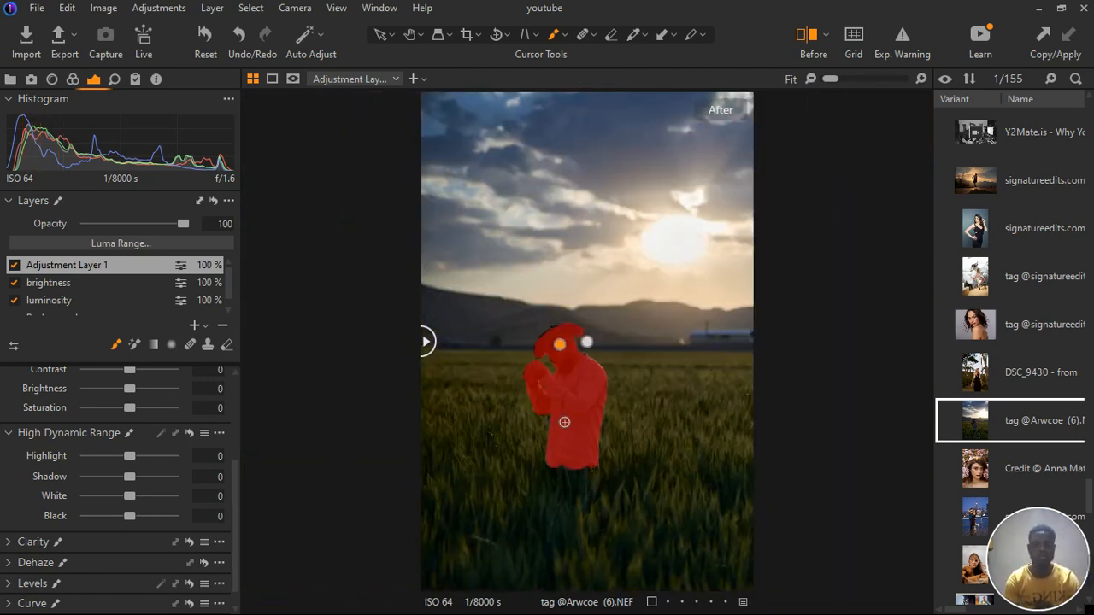
{"action": "key", "text": "m"}
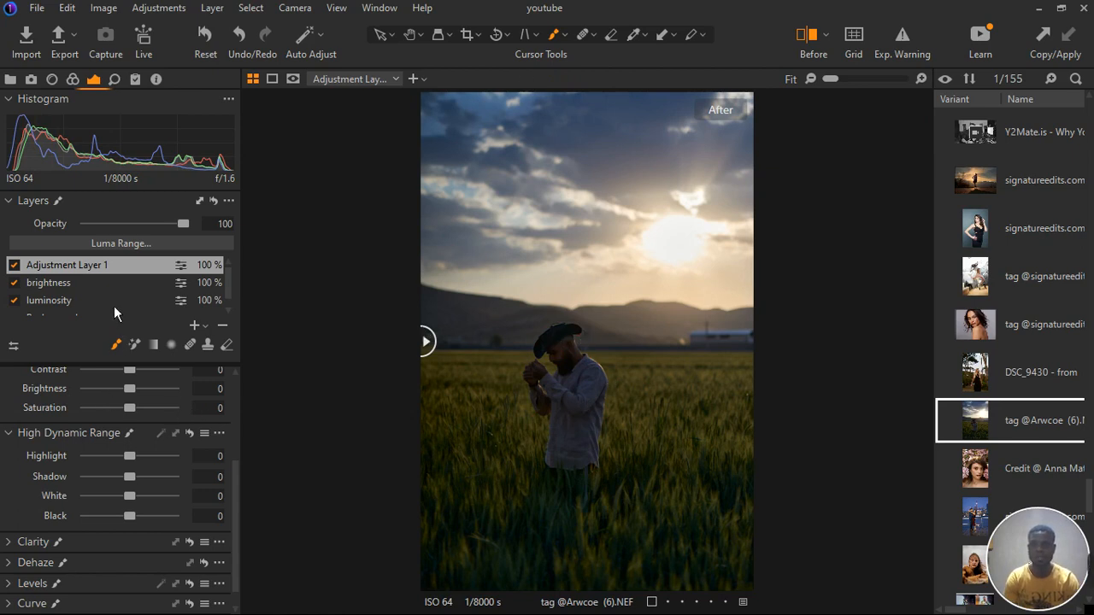
Step: Rename the masked adjustment layer over the man as subject
{"action": "double_click", "coordinate": [47, 266]}
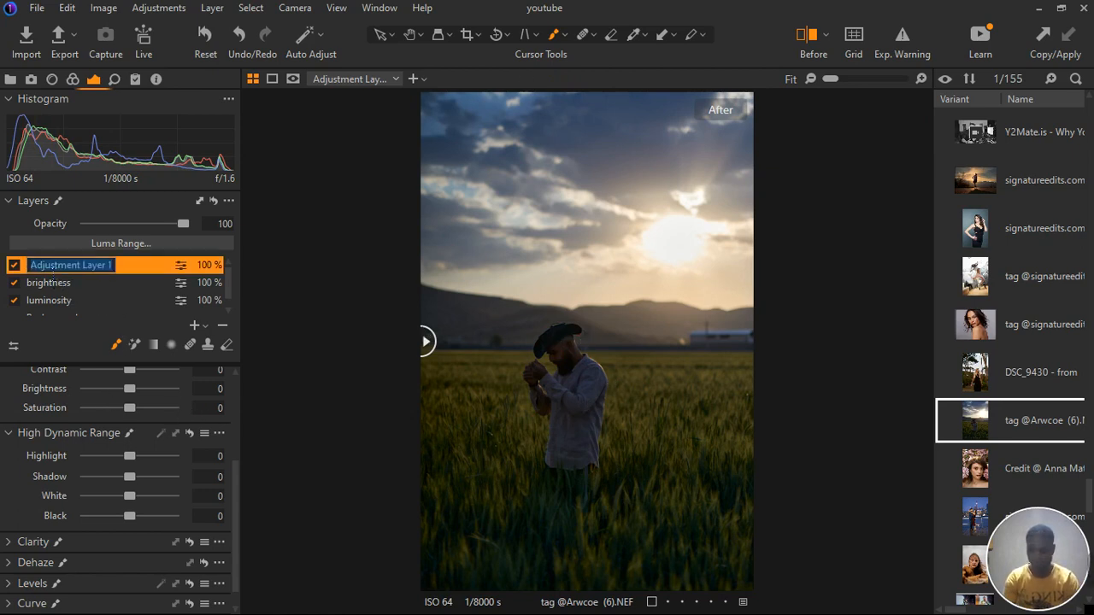
{"action": "type", "text": "subject"}
{"action": "key", "text": "Return"}
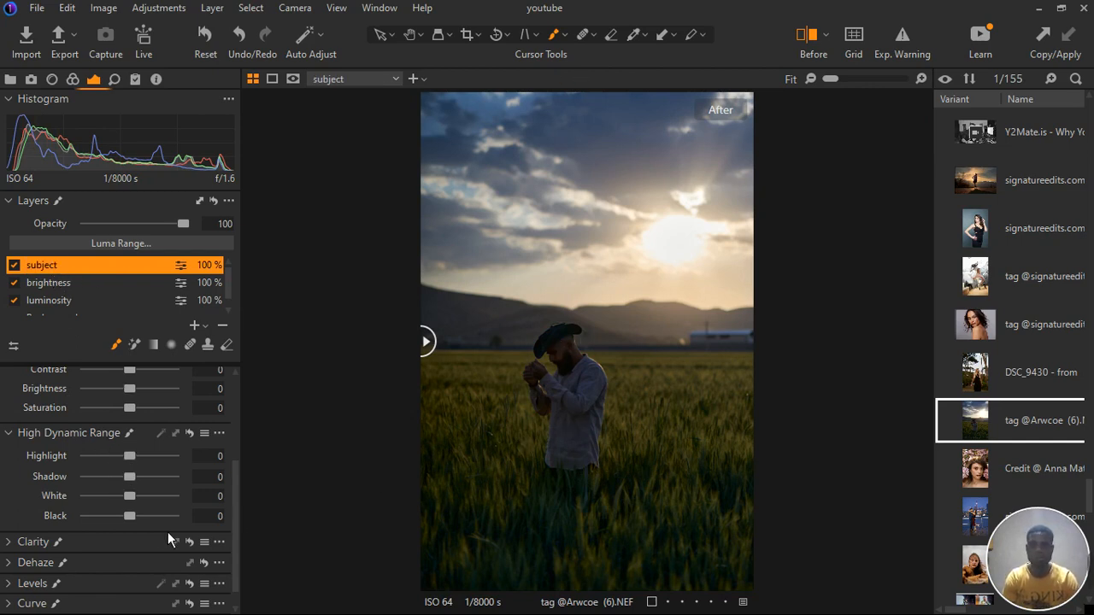
Step: On the subject layer, set Highlight to 9, Shadow to 11, White to 22, Black to 11 and Saturation to 18
{"action": "left_click_drag", "start_coordinate": [140, 522], "coordinate": [144, 522]}
{"action": "left_click_drag", "start_coordinate": [140, 482], "coordinate": [142, 482]}
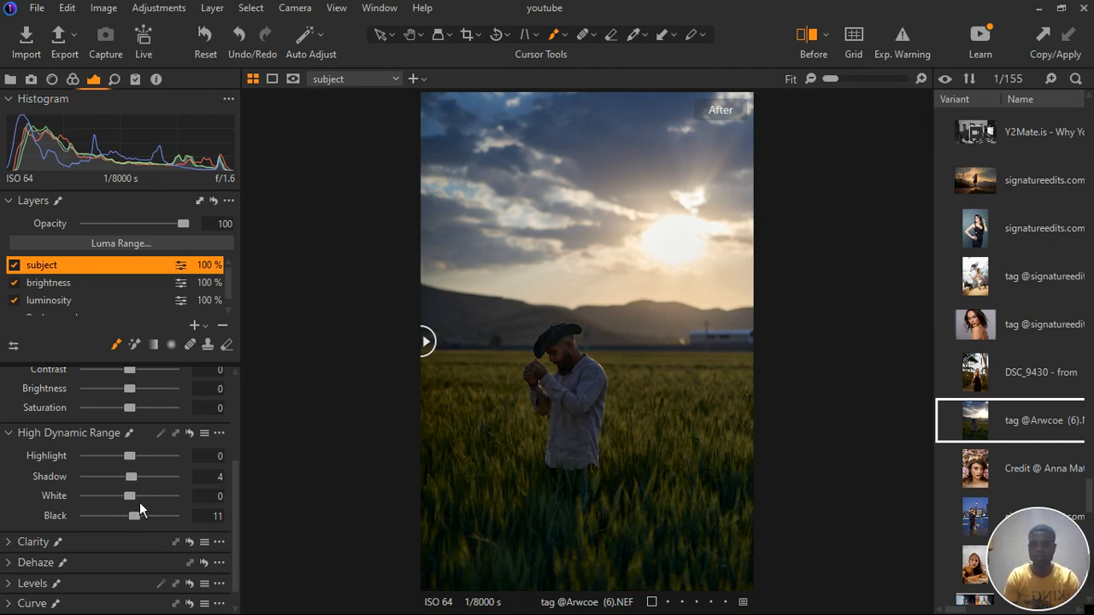
{"action": "left_click", "coordinate": [140, 501]}
{"action": "left_click_drag", "start_coordinate": [140, 463], "coordinate": [141, 484]}
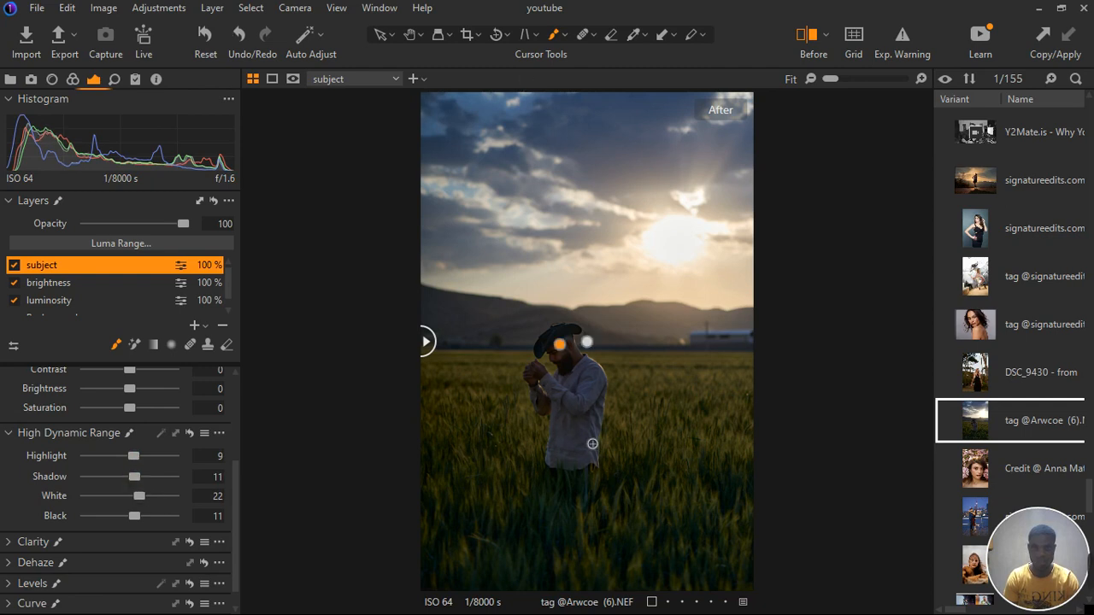
{"action": "mouse_move", "coordinate": [426, 341]}
{"action": "left_mouse_down"}
{"action": "mouse_move", "coordinate": [720, 342]}
{"action": "mouse_move", "coordinate": [425, 342]}
{"action": "left_mouse_up"}
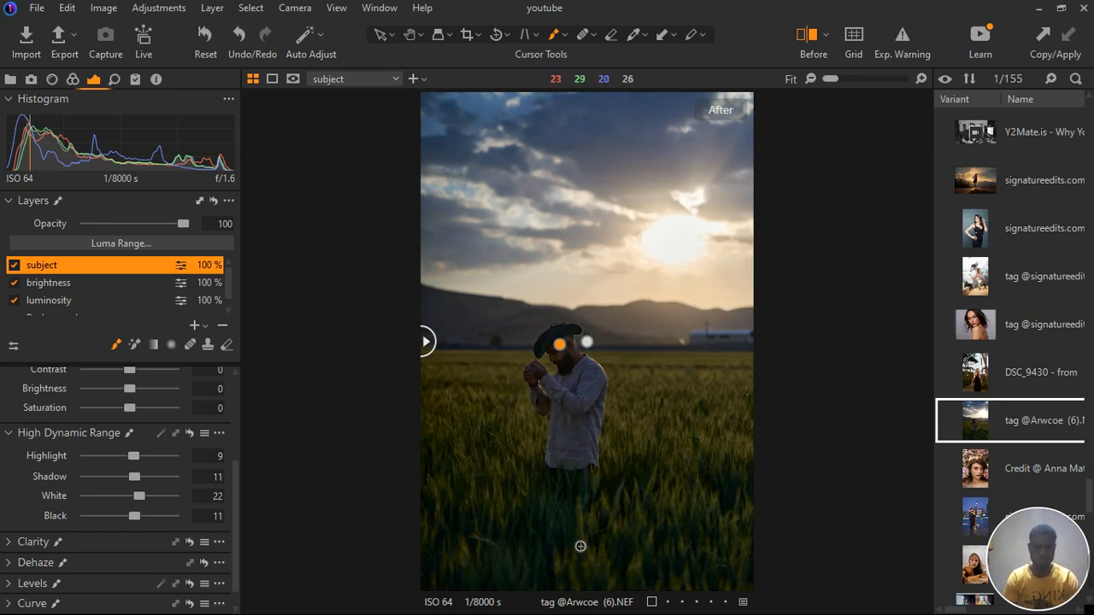
{"action": "scroll", "coordinate": [593, 374], "scroll_direction": "up", "scroll_amount": 4}
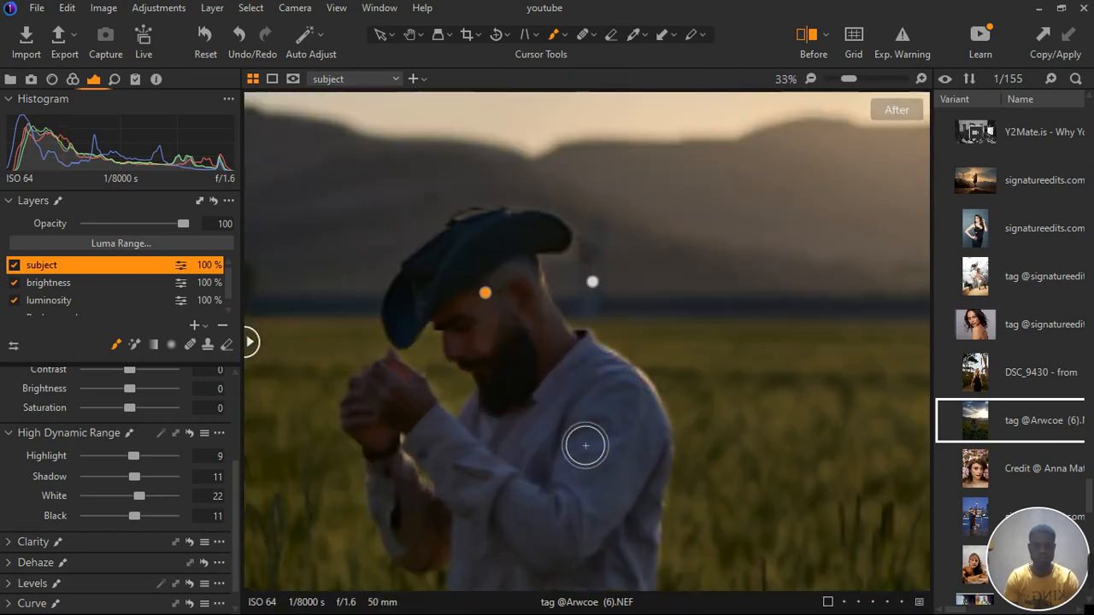
{"action": "scroll", "coordinate": [579, 441], "scroll_direction": "down", "scroll_amount": 4}
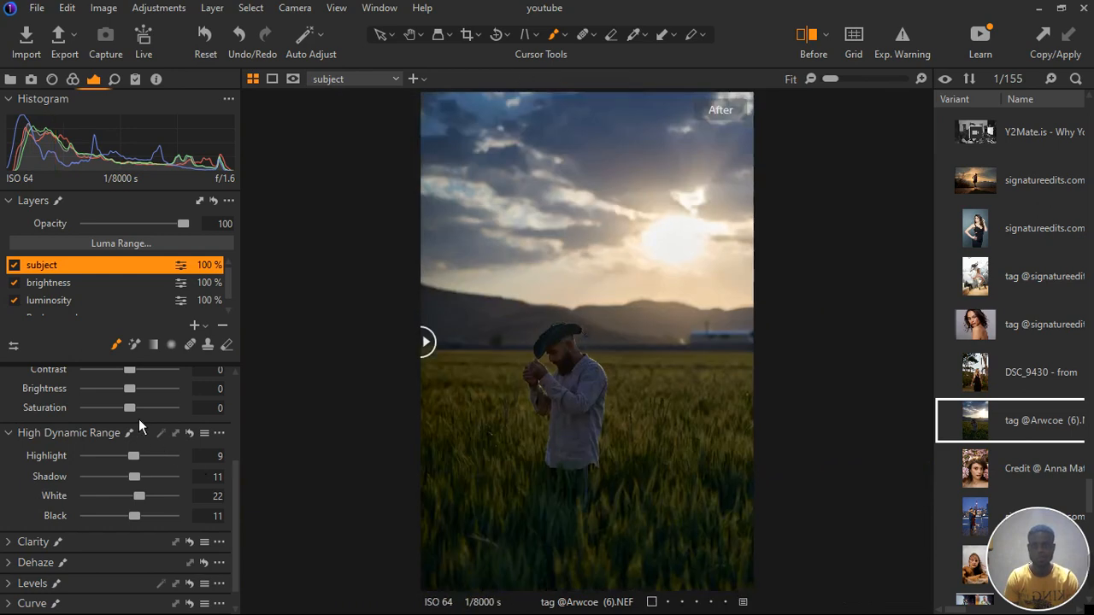
{"action": "left_click_drag", "start_coordinate": [138, 417], "coordinate": [145, 420]}
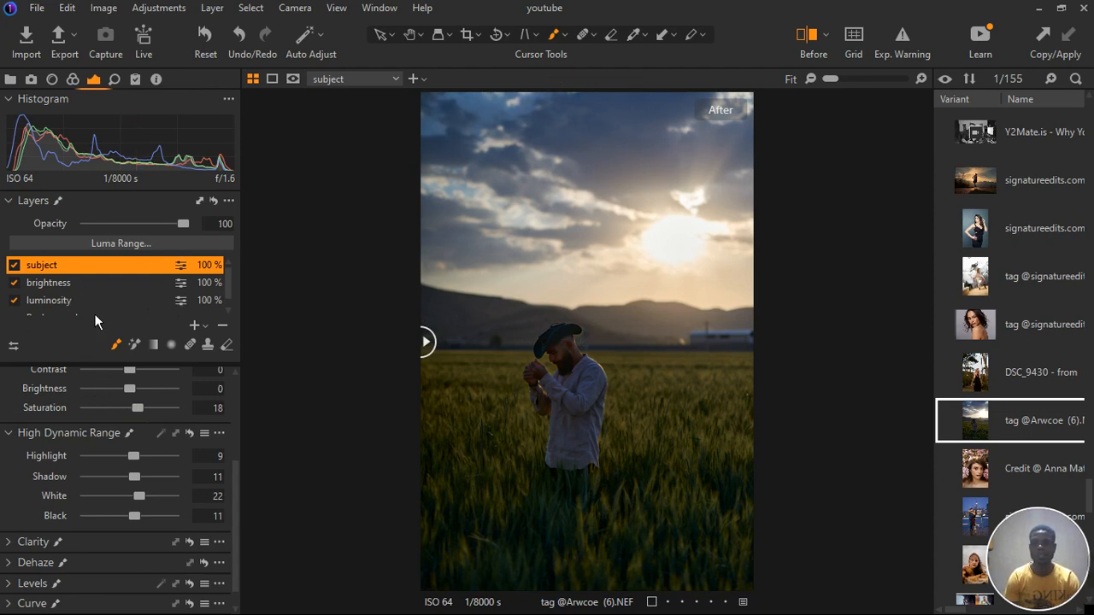
Step: Add a new filled adjustment layer above subject, set its Saturation to 5 and compare with the original photo
{"action": "left_click", "coordinate": [207, 328]}
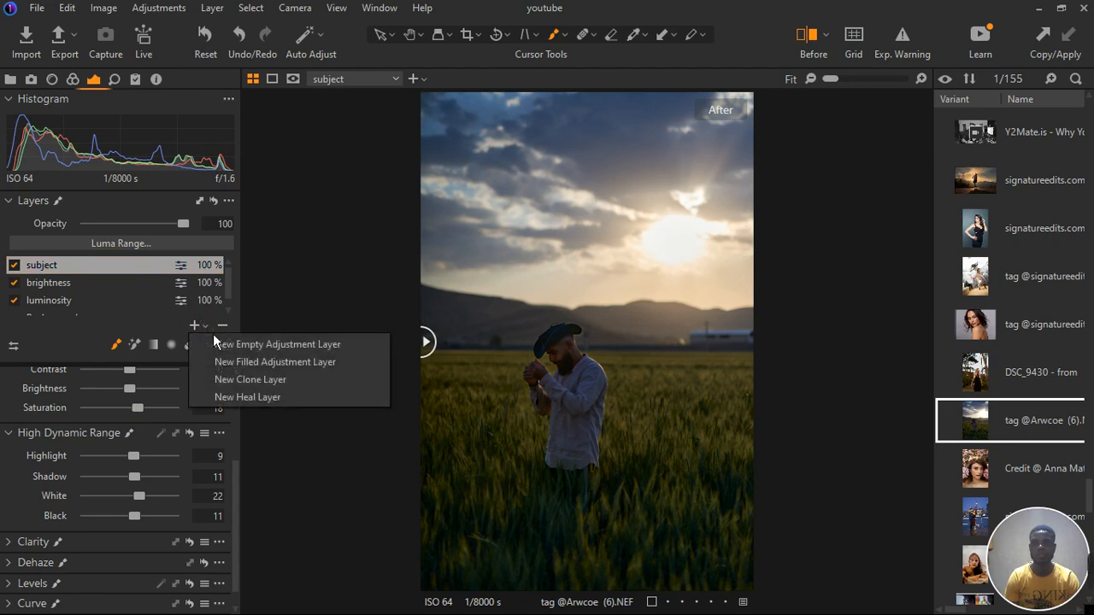
{"action": "left_click", "coordinate": [285, 374]}
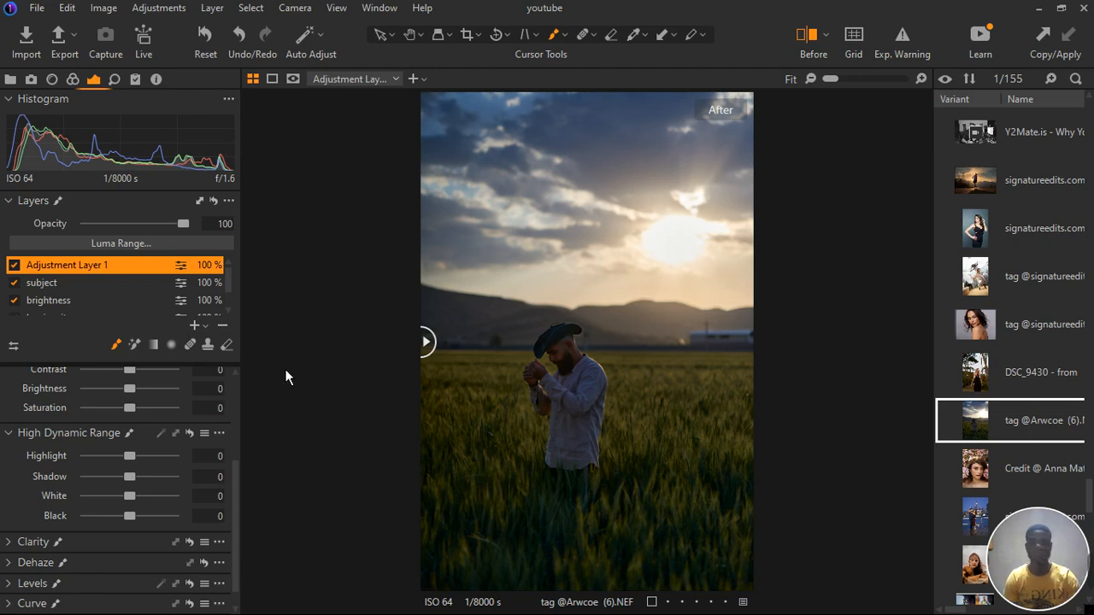
{"action": "left_click_drag", "start_coordinate": [139, 415], "coordinate": [144, 425]}
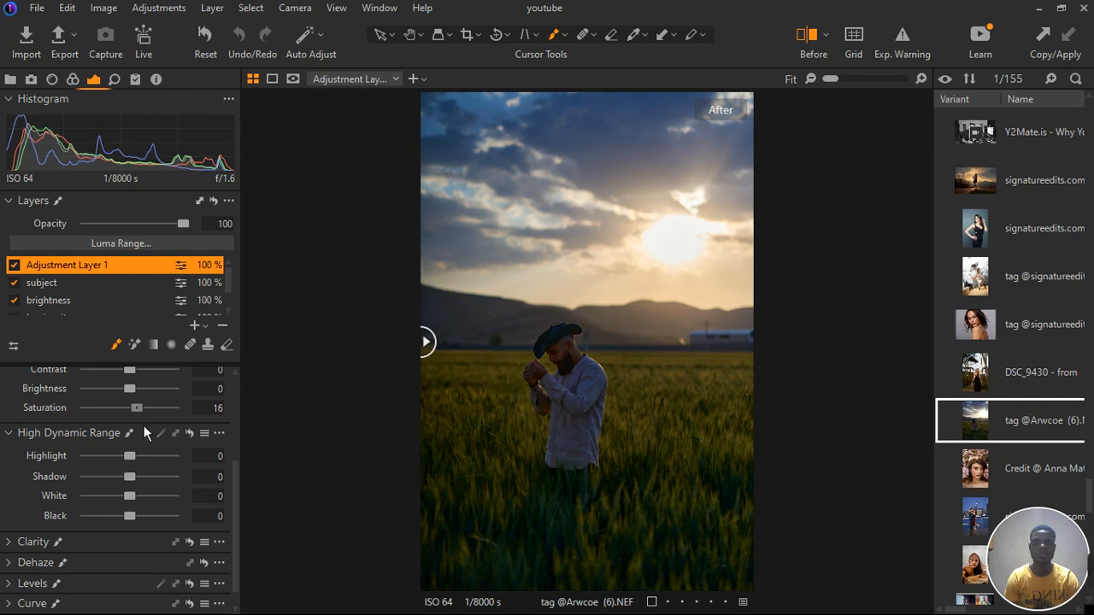
{"action": "left_click_drag", "start_coordinate": [143, 425], "coordinate": [141, 425]}
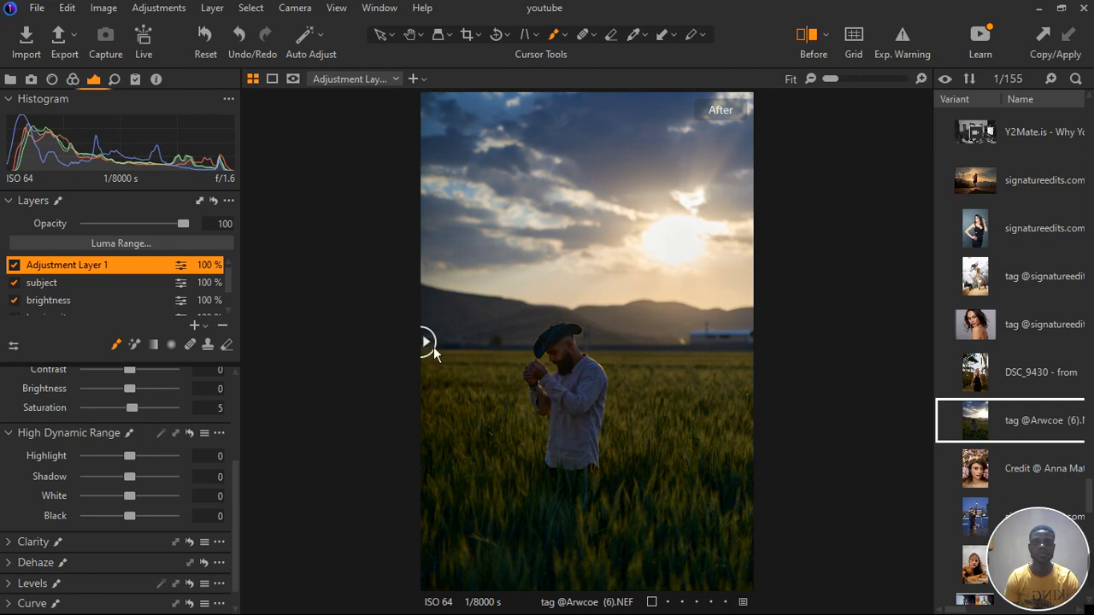
{"action": "left_click_drag", "start_coordinate": [427, 346], "coordinate": [402, 376]}
Step: Raise the saturation of the cyan and blue color ranges on the new filled layer
{"action": "left_click", "coordinate": [76, 82]}
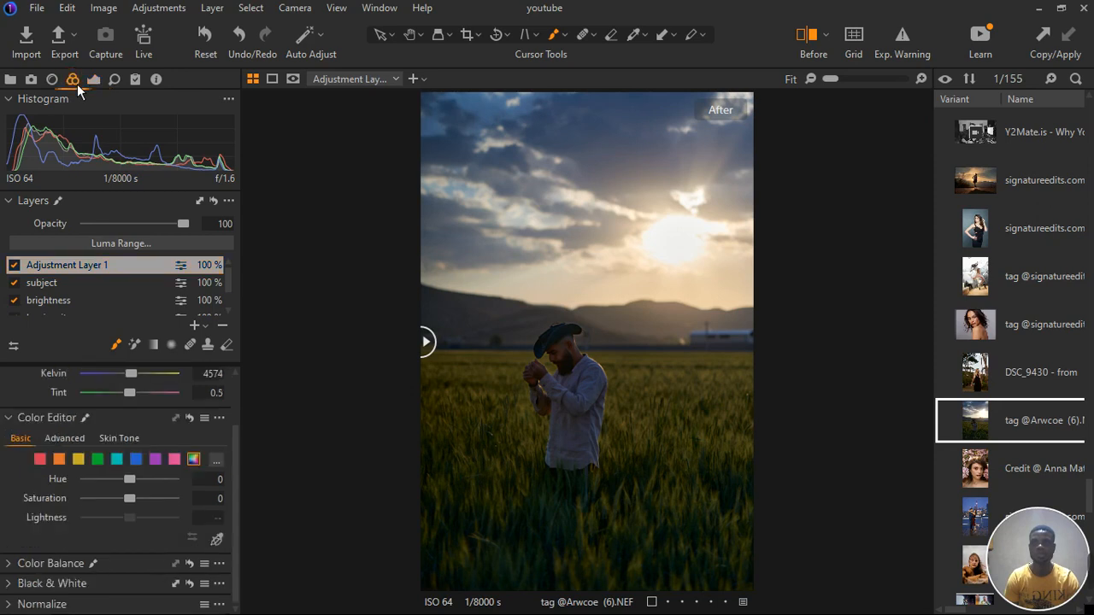
{"action": "left_click", "coordinate": [119, 463]}
{"action": "left_click_drag", "start_coordinate": [139, 501], "coordinate": [151, 501]}
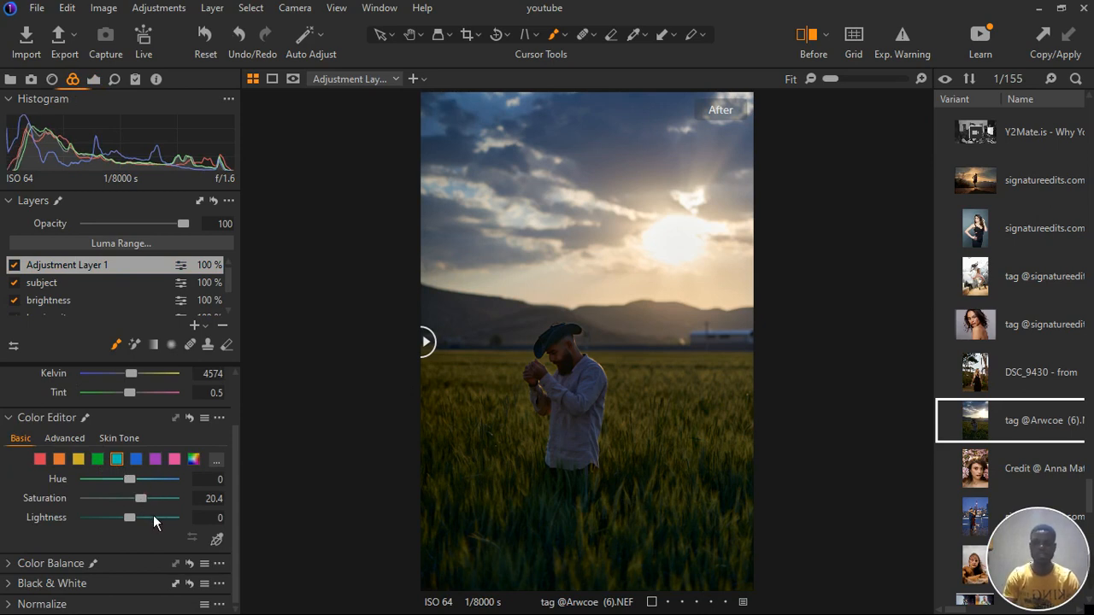
{"action": "mouse_move", "coordinate": [149, 510]}
{"action": "left_mouse_down"}
{"action": "mouse_move", "coordinate": [138, 505]}
{"action": "mouse_move", "coordinate": [146, 511]}
{"action": "left_mouse_up"}
{"action": "left_click", "coordinate": [137, 459]}
Step: Set the yellow range's saturation to 5.8 and the orange range's to 7.3, and compare with the original photo
{"action": "left_click", "coordinate": [82, 465]}
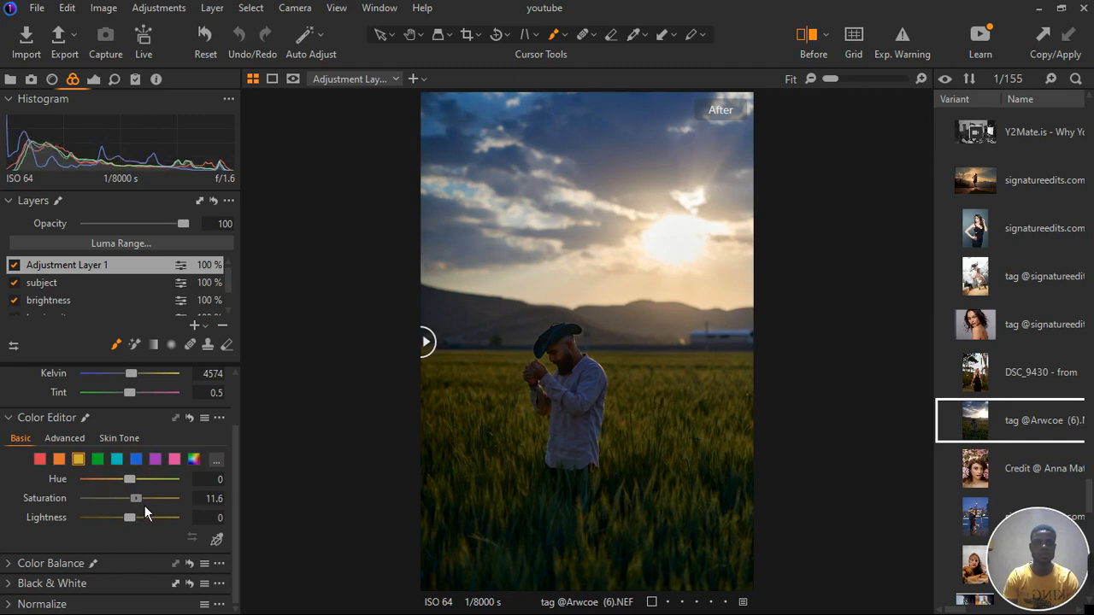
{"action": "left_click_drag", "start_coordinate": [145, 507], "coordinate": [141, 505]}
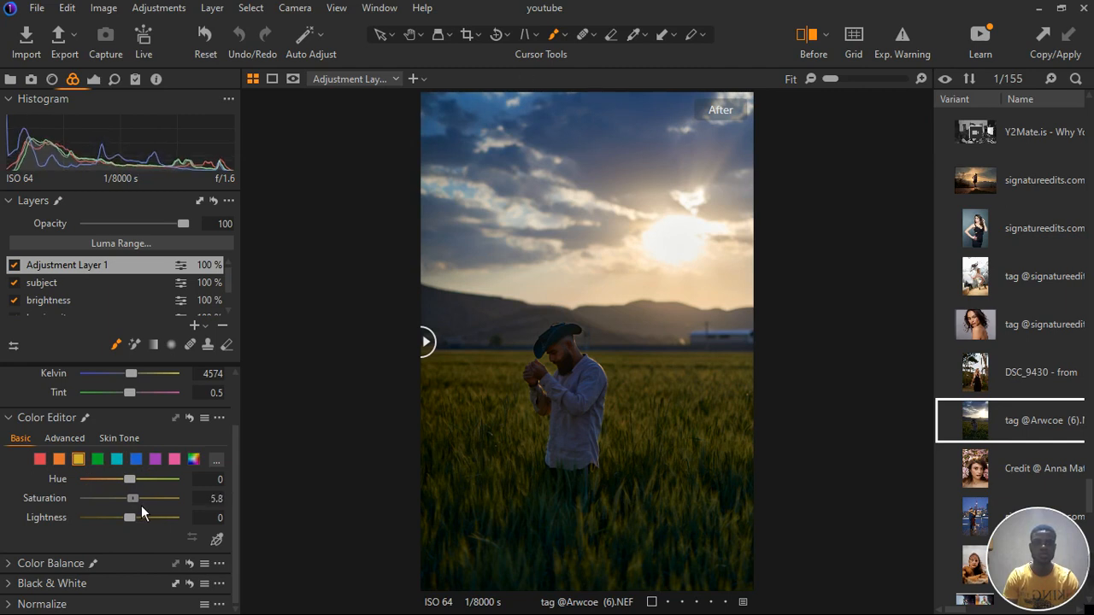
{"action": "left_click", "coordinate": [59, 459]}
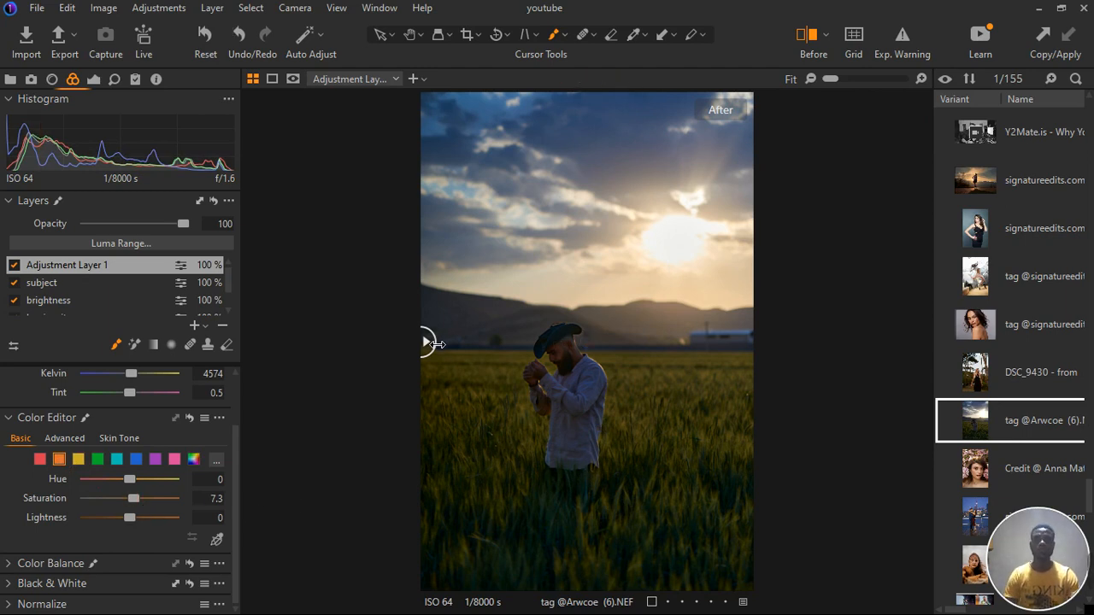
{"action": "left_click_drag", "start_coordinate": [434, 343], "coordinate": [423, 385]}
Step: Add another filled adjustment layer on top, set its clarity Structure to 4 and compare with the original photo
{"action": "left_click", "coordinate": [205, 326]}
{"action": "left_click", "coordinate": [243, 363]}
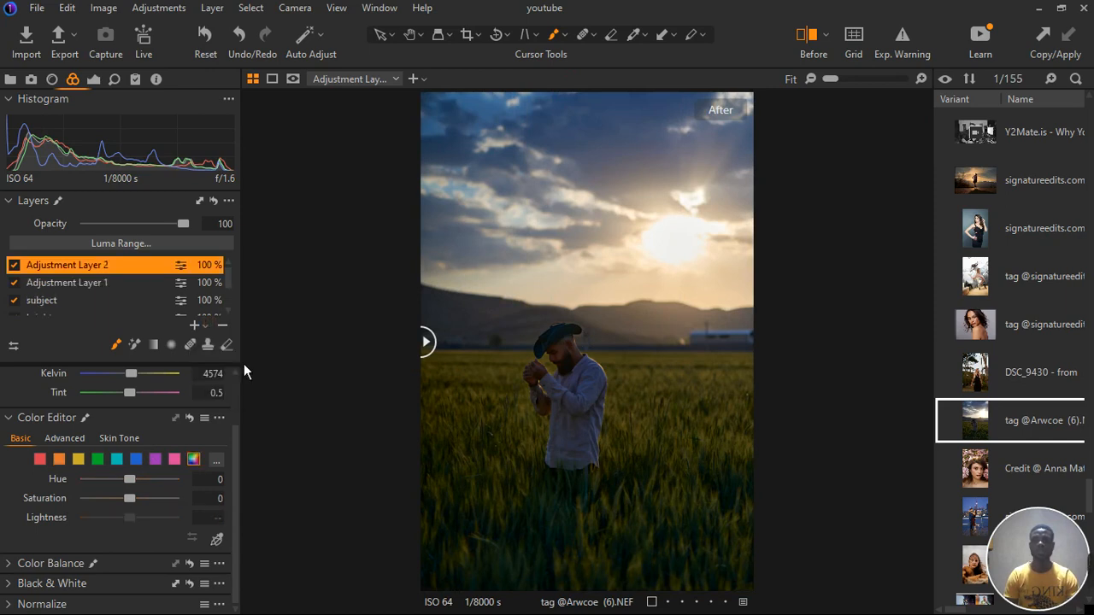
{"action": "left_click", "coordinate": [94, 81]}
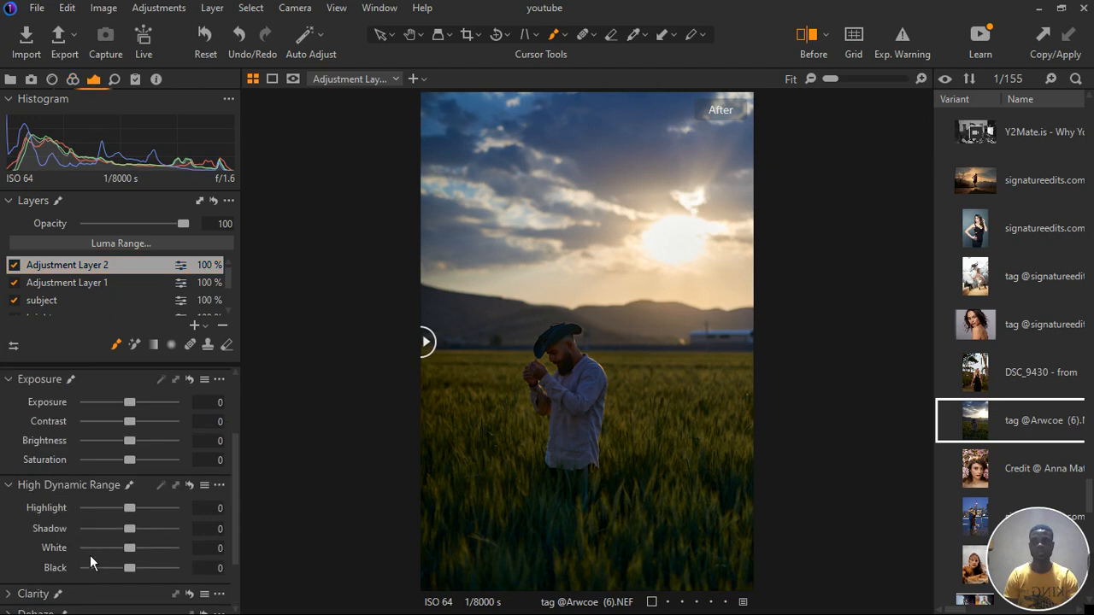
{"action": "scroll", "coordinate": [96, 546], "scroll_direction": "down", "scroll_amount": 2}
{"action": "left_click", "coordinate": [14, 522]}
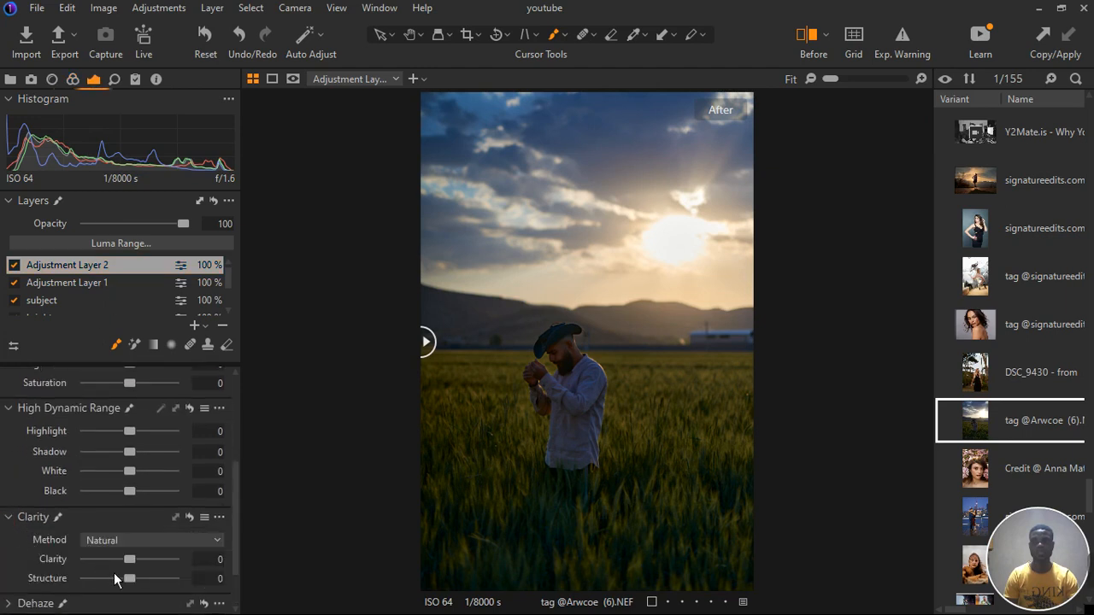
{"action": "left_click_drag", "start_coordinate": [137, 588], "coordinate": [139, 588]}
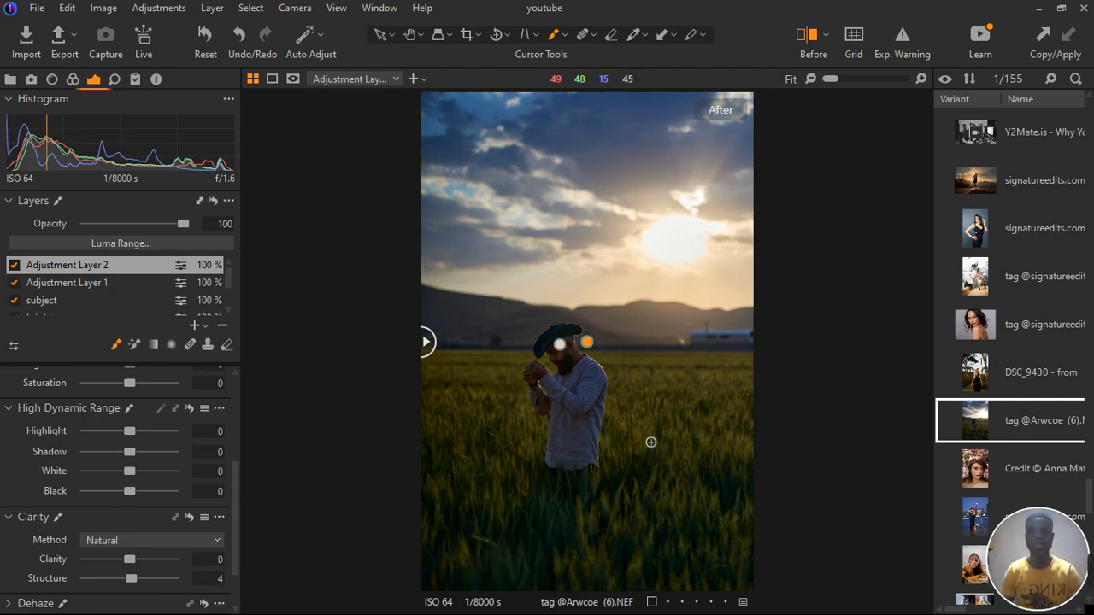
{"action": "mouse_move", "coordinate": [428, 342]}
{"action": "left_mouse_down"}
{"action": "mouse_move", "coordinate": [573, 343]}
{"action": "mouse_move", "coordinate": [742, 368]}
{"action": "mouse_move", "coordinate": [453, 359]}
{"action": "mouse_move", "coordinate": [735, 368]}
{"action": "mouse_move", "coordinate": [427, 342]}
{"action": "left_mouse_up"}
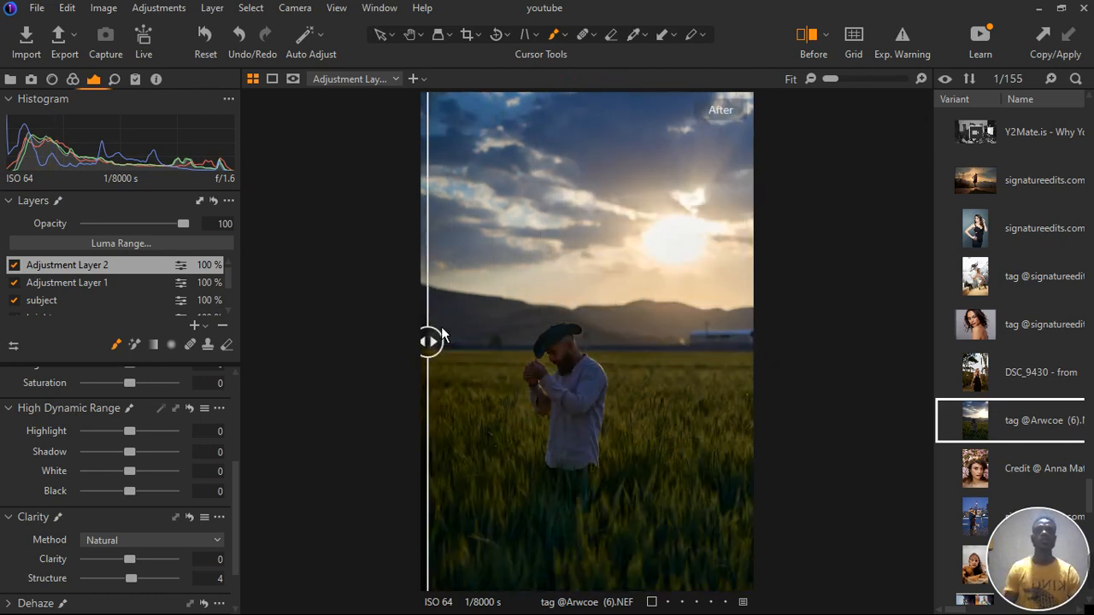